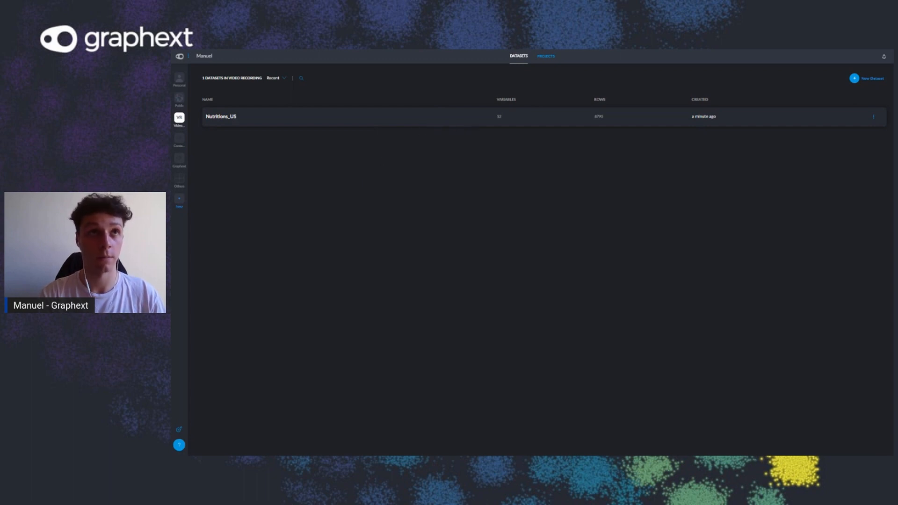
Open the Nutritions_US dataset and look across its columns
{"action": "left_click", "coordinate": [471, 123]}
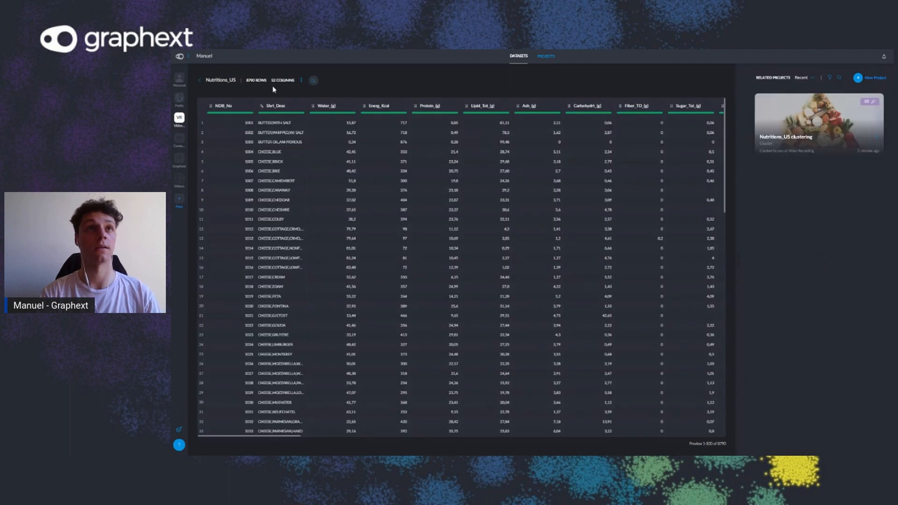
{"action": "double_click", "coordinate": [247, 81]}
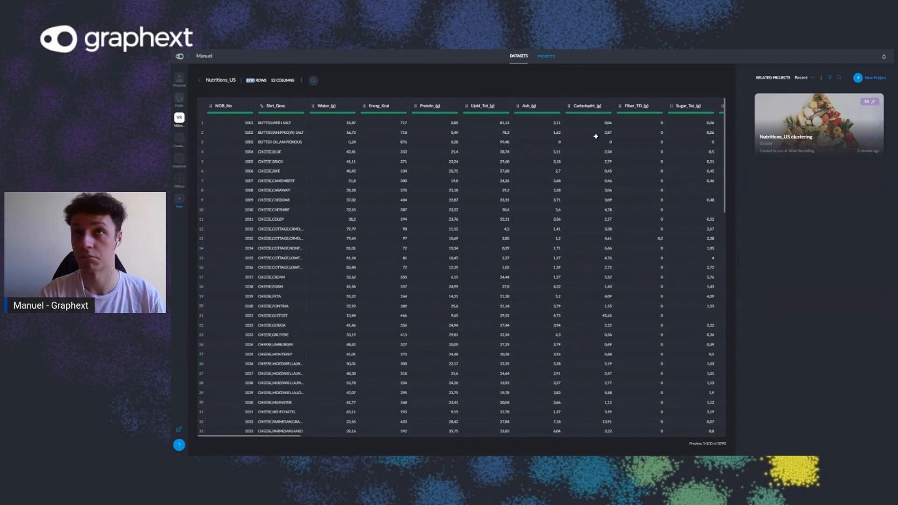
{"action": "scroll", "coordinate": [532, 246], "scroll_direction": "right", "scroll_amount": 6}
{"action": "scroll", "coordinate": [532, 247], "scroll_direction": "left", "scroll_amount": 6}
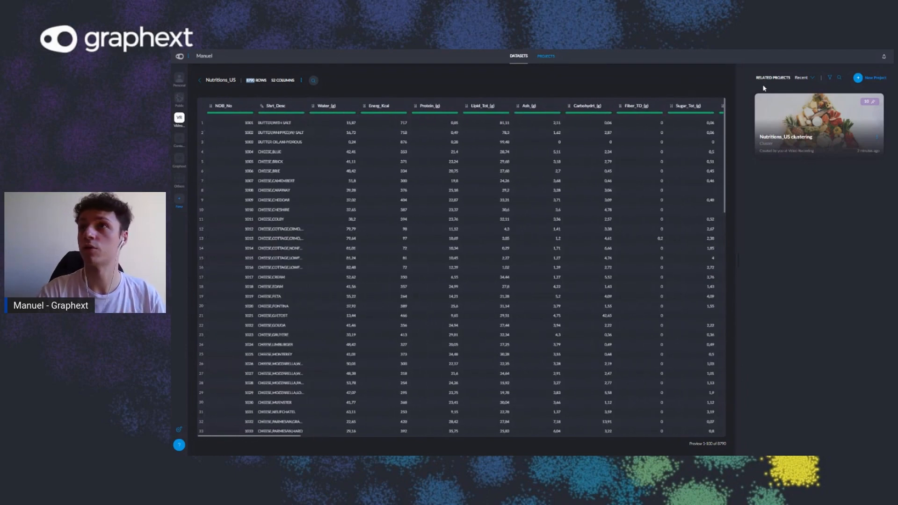
Start a new project from the dataset using the Models analysis type and its Cluster option
{"action": "left_click", "coordinate": [870, 81]}
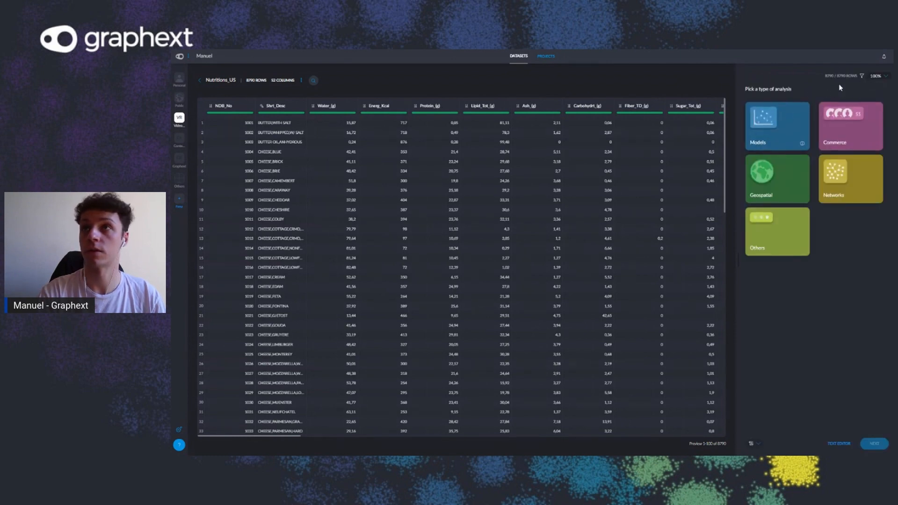
{"action": "left_click", "coordinate": [791, 123]}
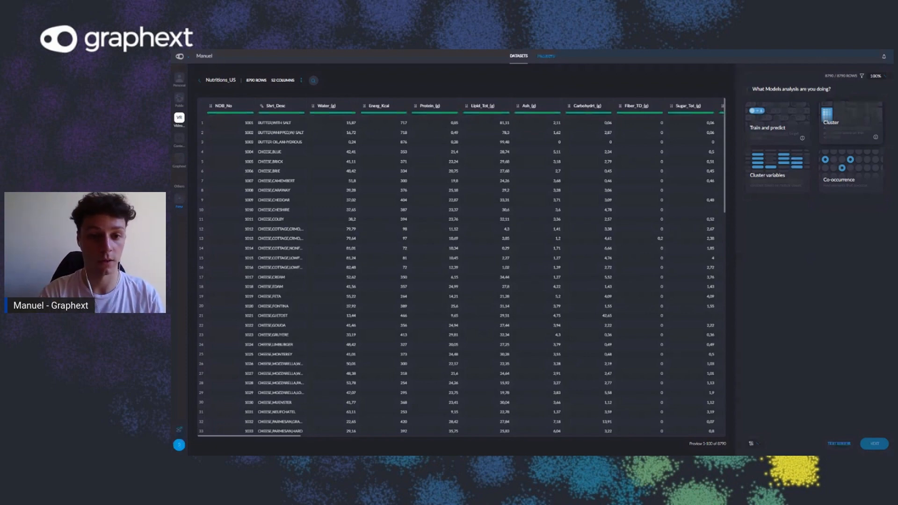
{"action": "left_click", "coordinate": [845, 123]}
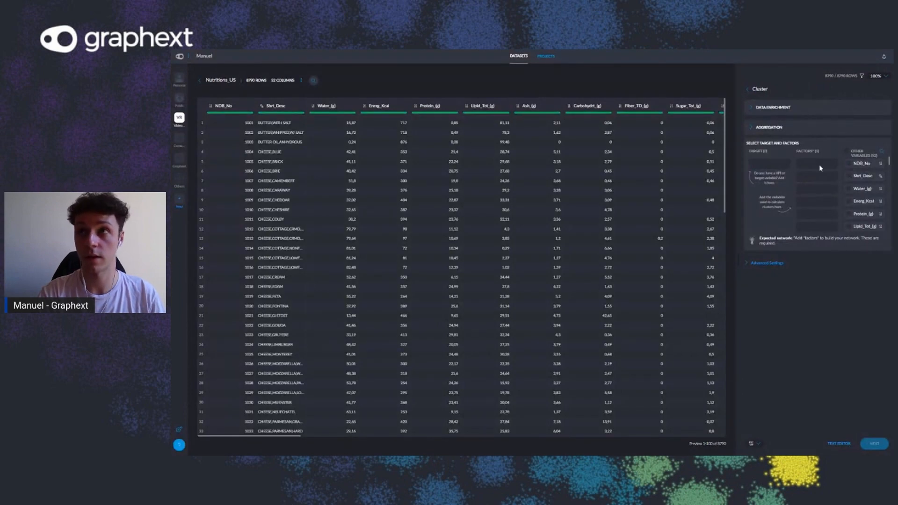
Assign every variable except NDB_No and Shrt_Desc as clustering factors
{"action": "left_click", "coordinate": [848, 163]}
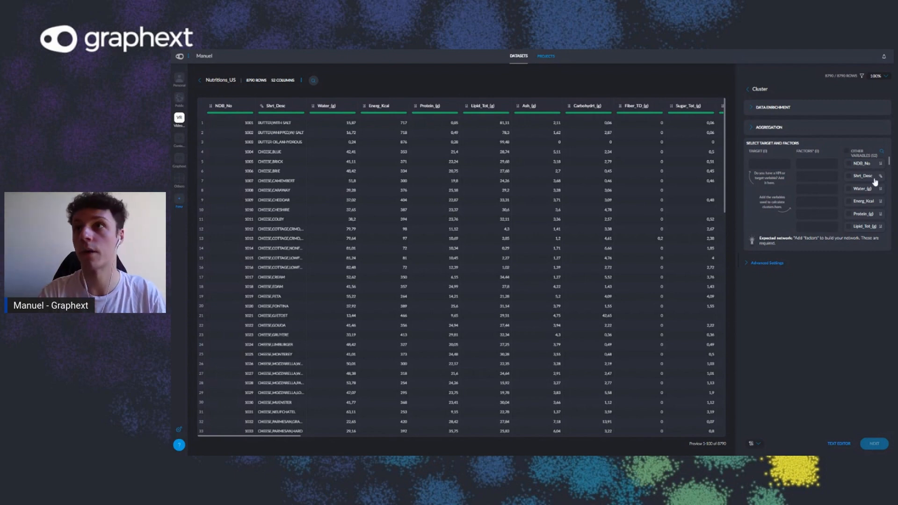
{"action": "left_click", "coordinate": [848, 189]}
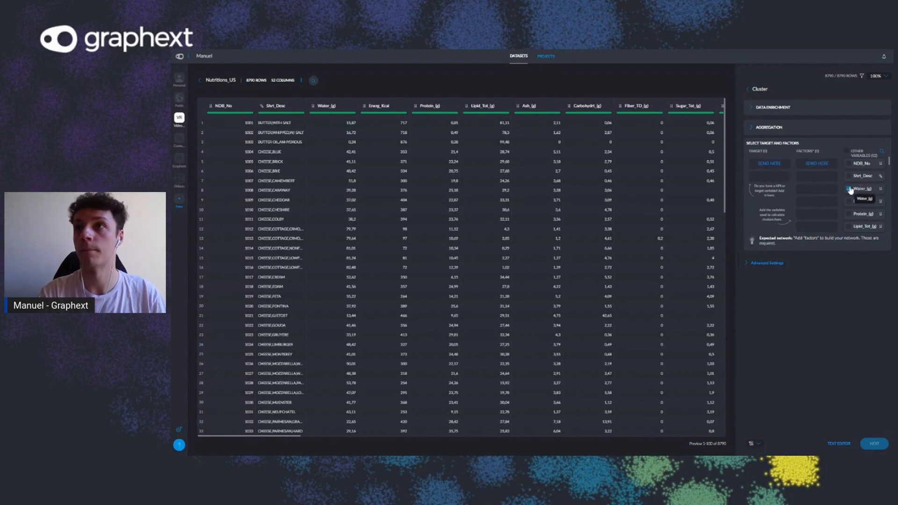
{"action": "left_click", "coordinate": [847, 152]}
{"action": "left_click", "coordinate": [849, 176]}
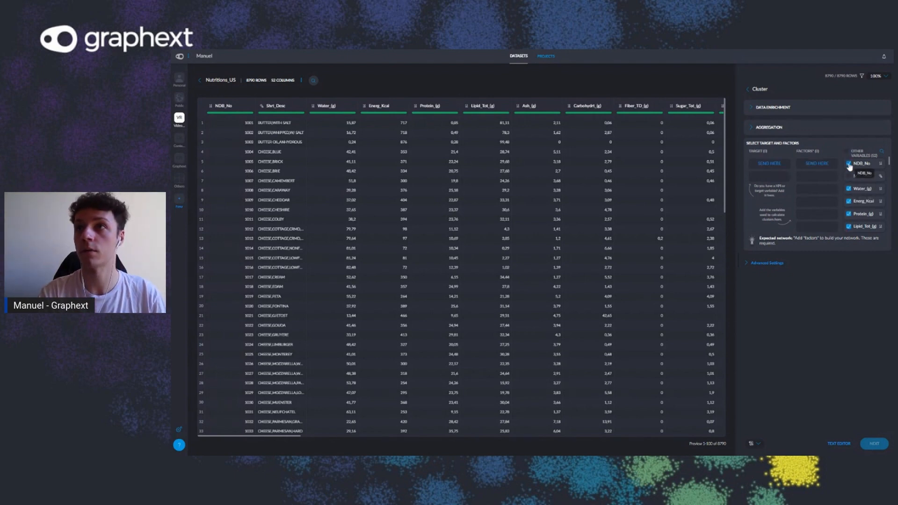
{"action": "left_click", "coordinate": [848, 163]}
{"action": "left_click", "coordinate": [813, 163]}
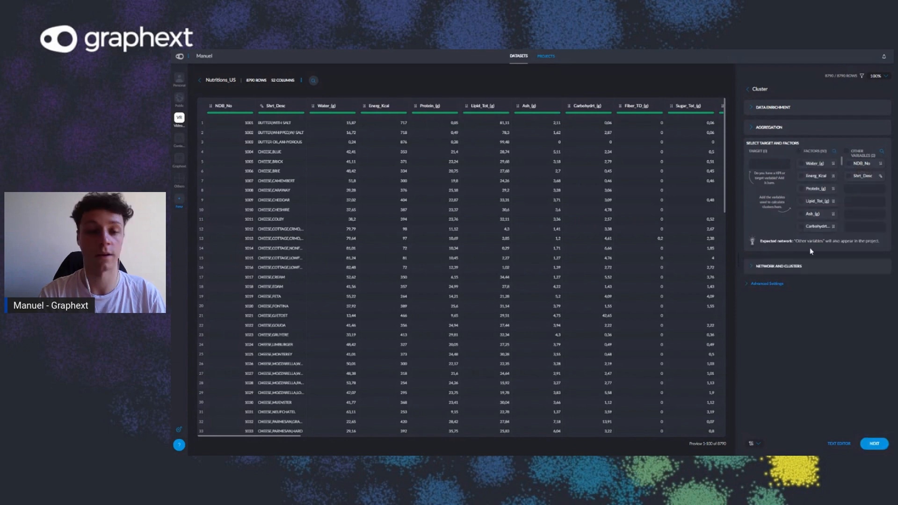
Review the network and cluster settings, keep the project name Nutritions_US, and execute the clustering
{"action": "left_click", "coordinate": [817, 266]}
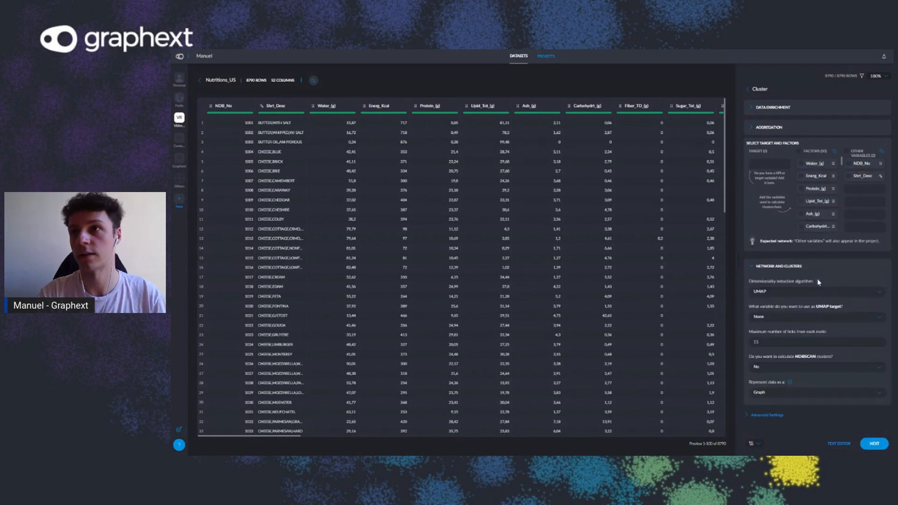
{"action": "left_click", "coordinate": [872, 446]}
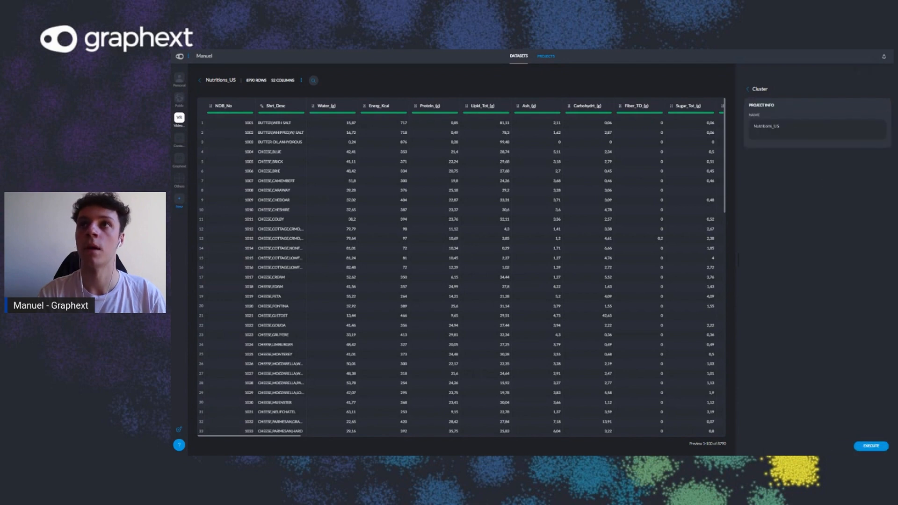
{"action": "left_click", "coordinate": [866, 448]}
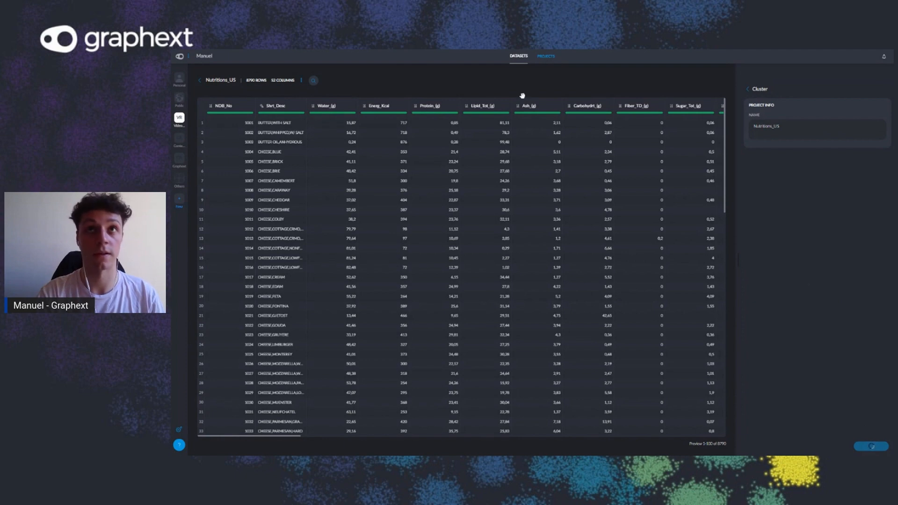
Open the existing Nutritions_US clustering project from the project list
{"action": "left_click", "coordinate": [544, 60]}
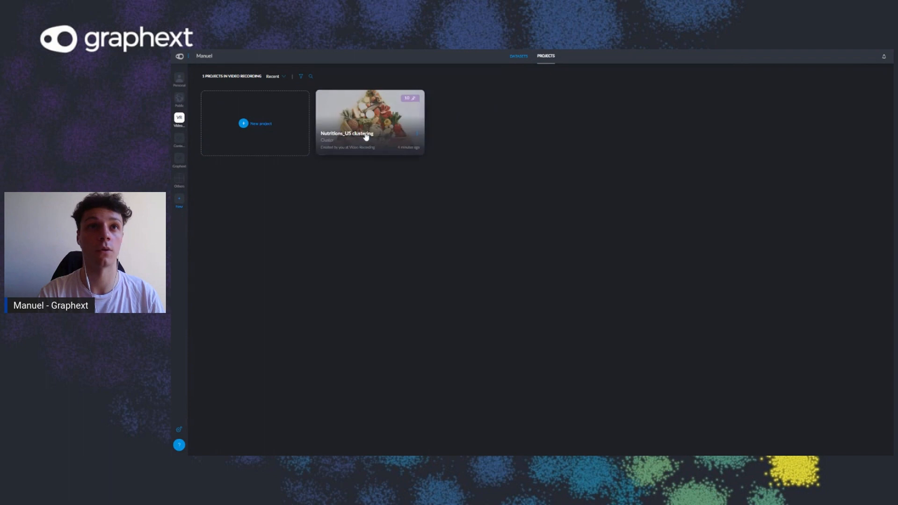
{"action": "left_click", "coordinate": [365, 135]}
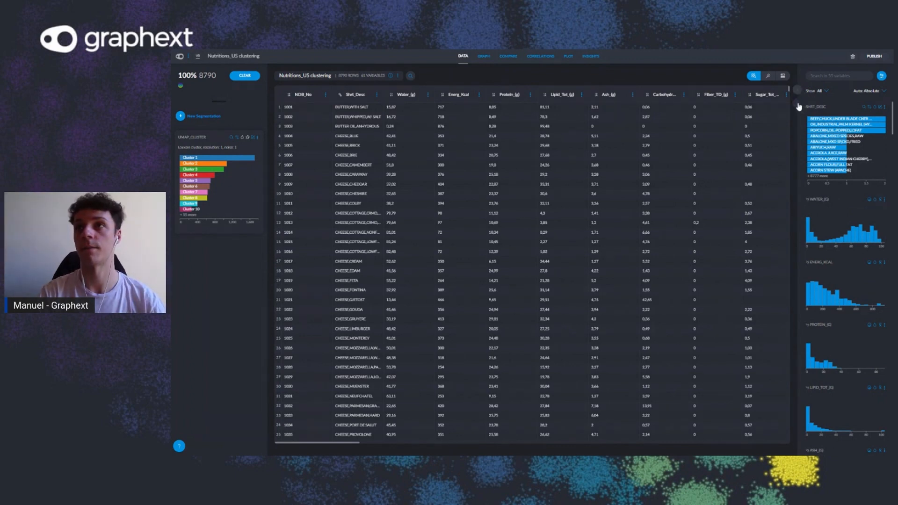
Examine the distribution charts of all variables in the expanded view, including the longer Shrt_Desc value list, and return to the data table
{"action": "left_click", "coordinate": [799, 107]}
{"action": "scroll", "coordinate": [690, 168], "scroll_direction": "down", "scroll_amount": 5}
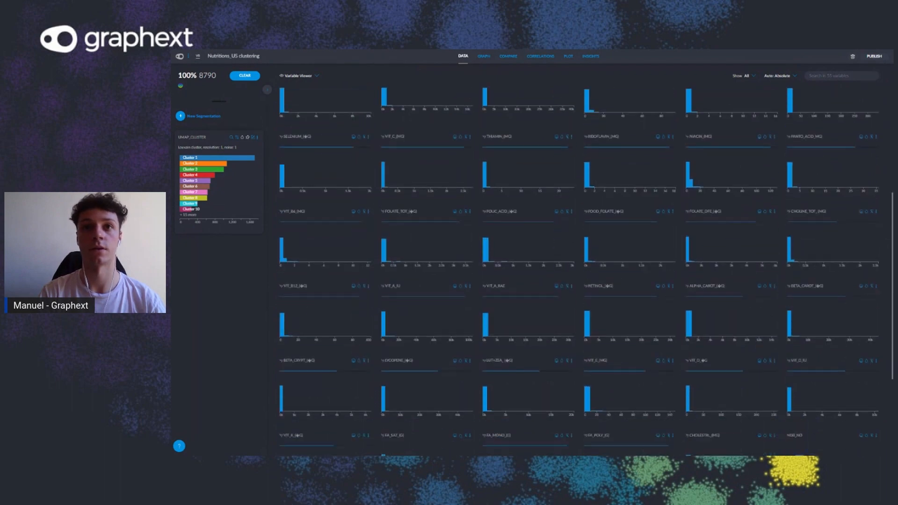
{"action": "scroll", "coordinate": [499, 301], "scroll_direction": "down", "scroll_amount": 3}
{"action": "scroll", "coordinate": [500, 302], "scroll_direction": "up", "scroll_amount": 8}
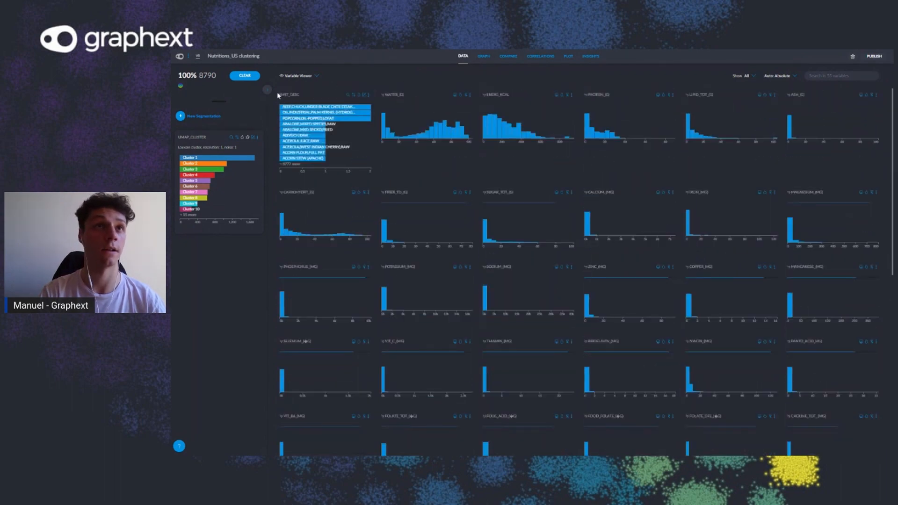
{"action": "left_click", "coordinate": [291, 164]}
{"action": "left_click", "coordinate": [289, 228]}
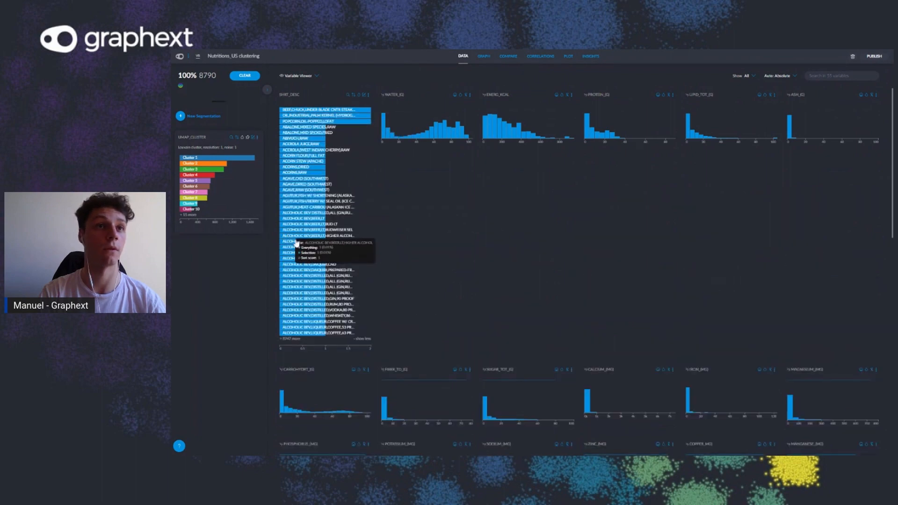
{"action": "left_click", "coordinate": [300, 344]}
{"action": "scroll", "coordinate": [299, 344], "scroll_direction": "down", "scroll_amount": 5}
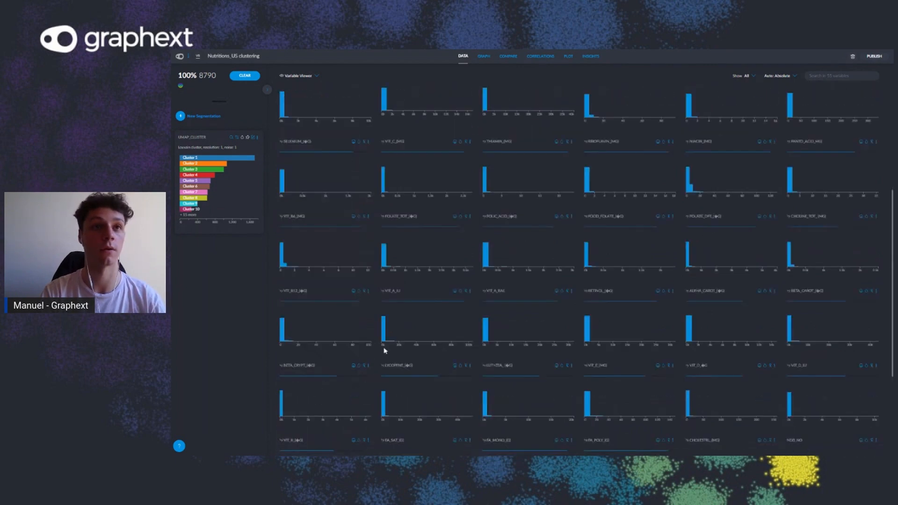
{"action": "left_click", "coordinate": [363, 367]}
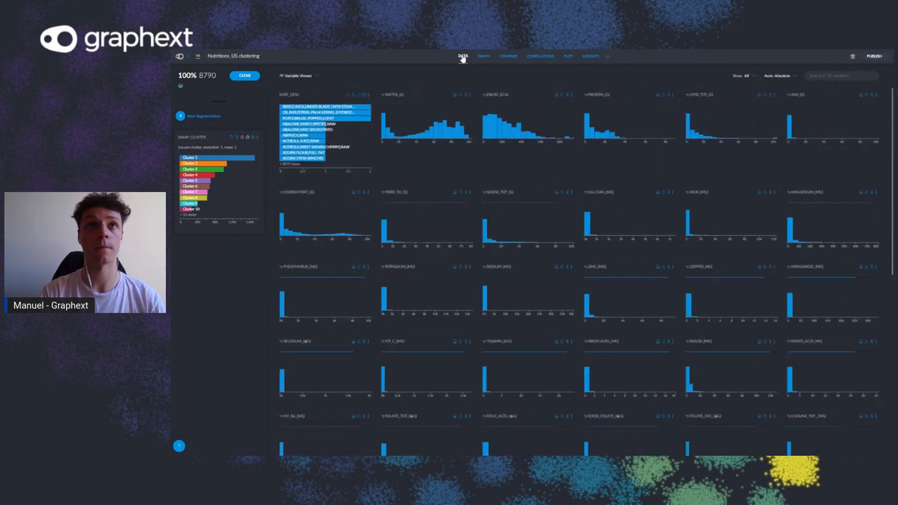
{"action": "left_click", "coordinate": [268, 92]}
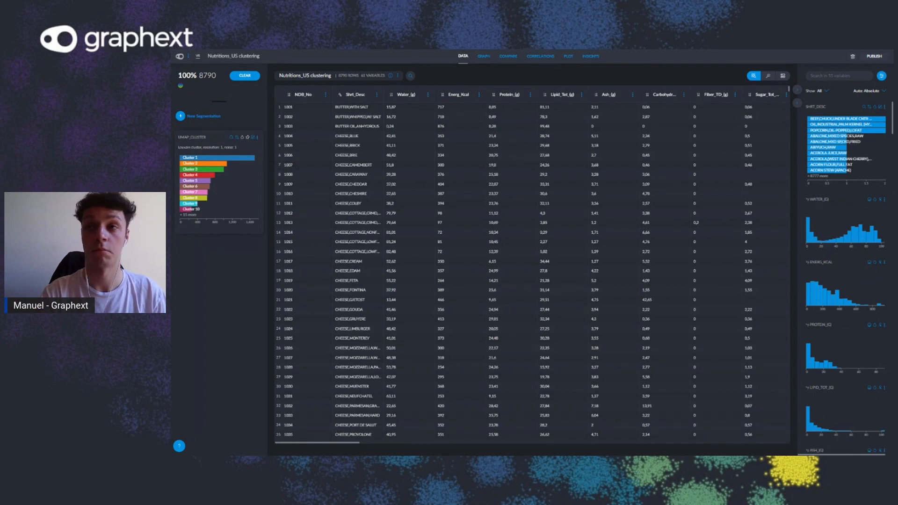
Filter the foods by Water_(g) to the range from 0 to about 8.3
{"action": "left_click_drag", "start_coordinate": [817, 233], "coordinate": [806, 233]}
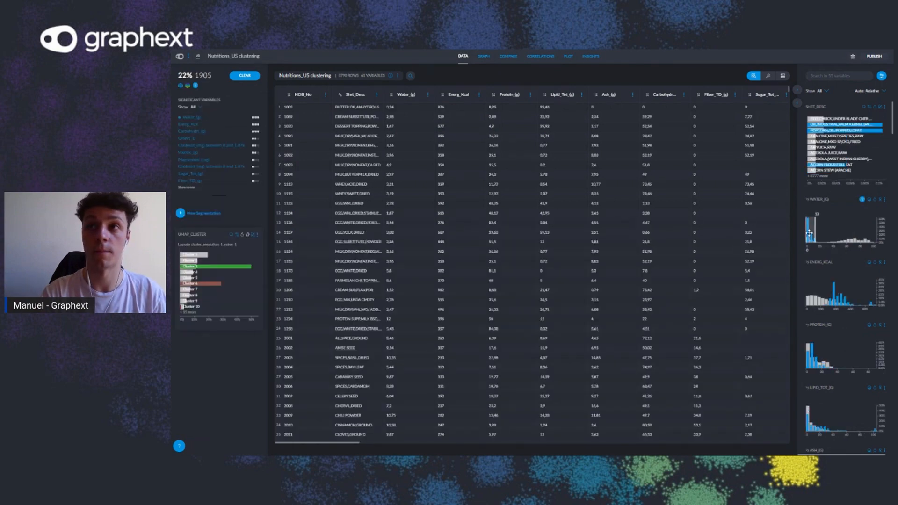
{"action": "left_click", "coordinate": [862, 199]}
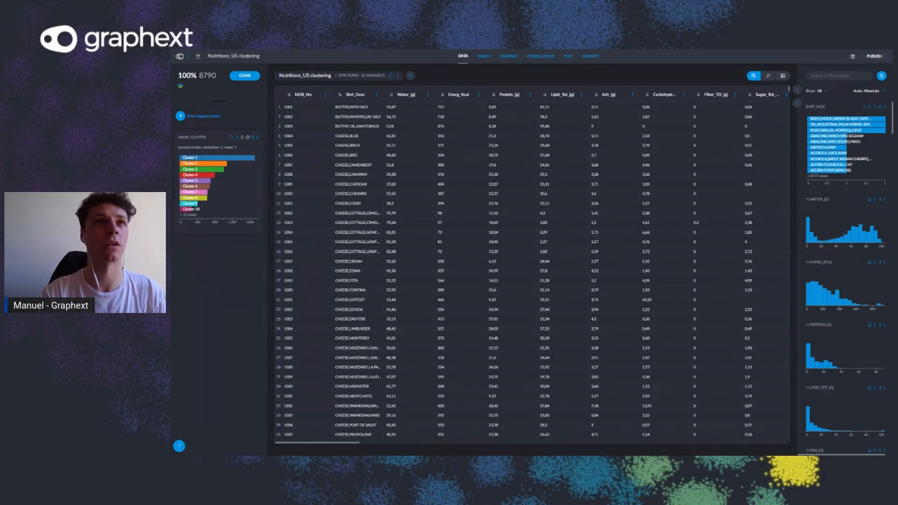
{"action": "left_click_drag", "start_coordinate": [814, 235], "coordinate": [791, 235]}
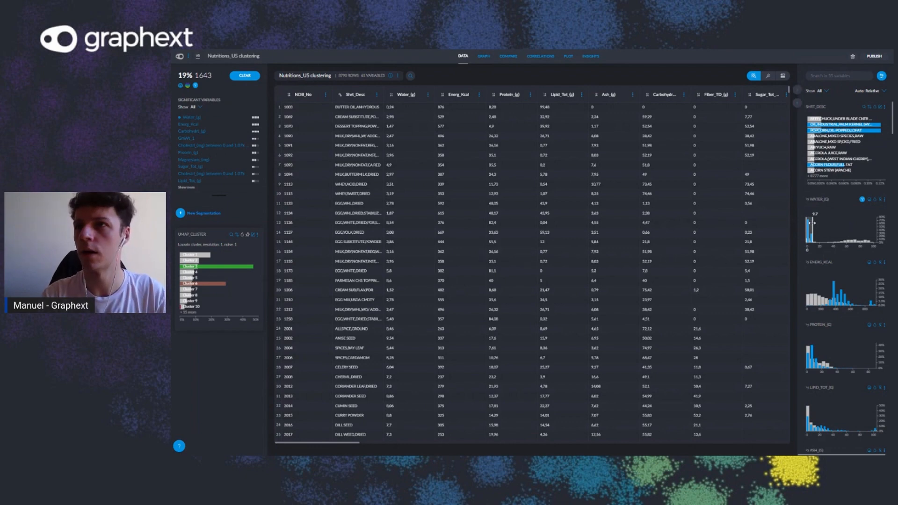
{"action": "left_click_drag", "start_coordinate": [813, 223], "coordinate": [811, 223]}
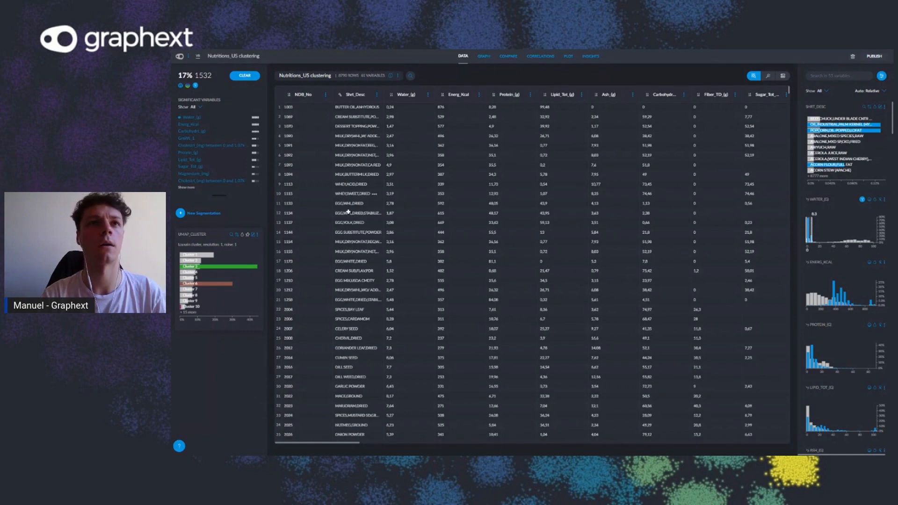
Look through the food descriptions in the filtered data table and return to its first row
{"action": "scroll", "coordinate": [351, 315], "scroll_direction": "down", "scroll_amount": 3}
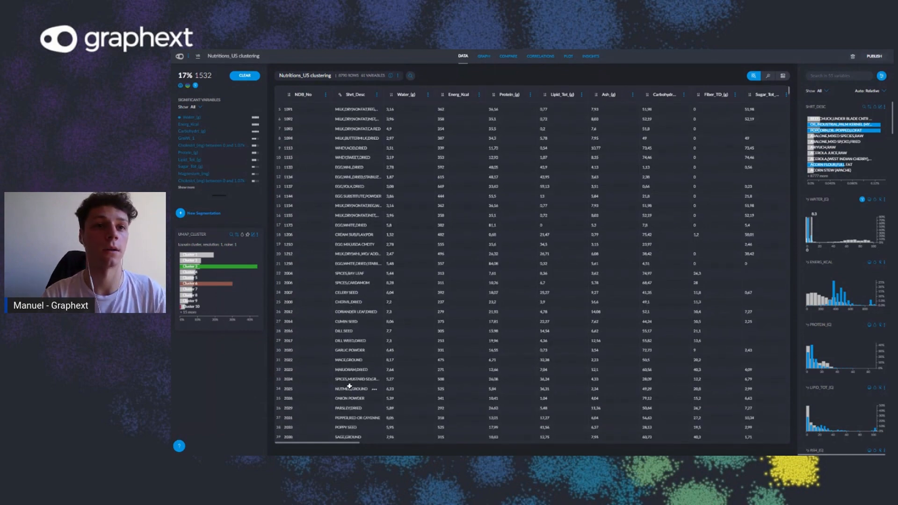
{"action": "scroll", "coordinate": [348, 337], "scroll_direction": "up", "scroll_amount": 3}
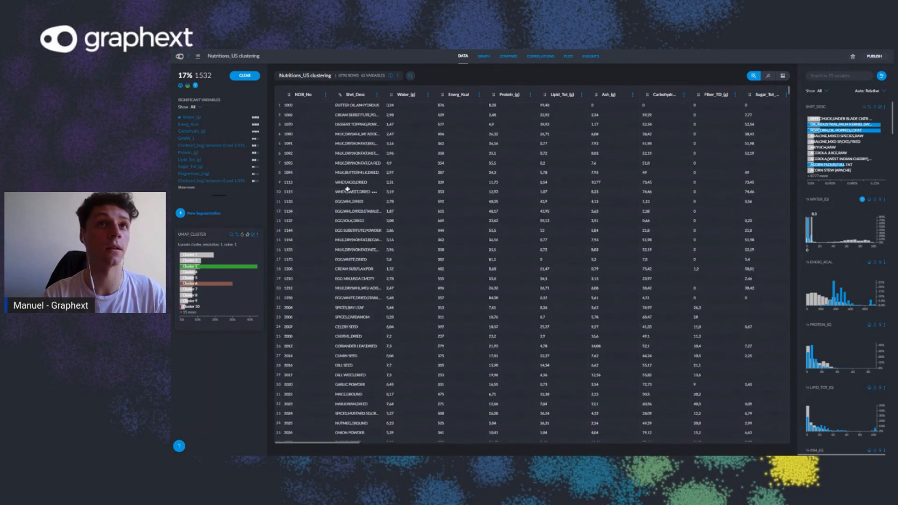
{"action": "scroll", "coordinate": [348, 189], "scroll_direction": "down", "scroll_amount": 8}
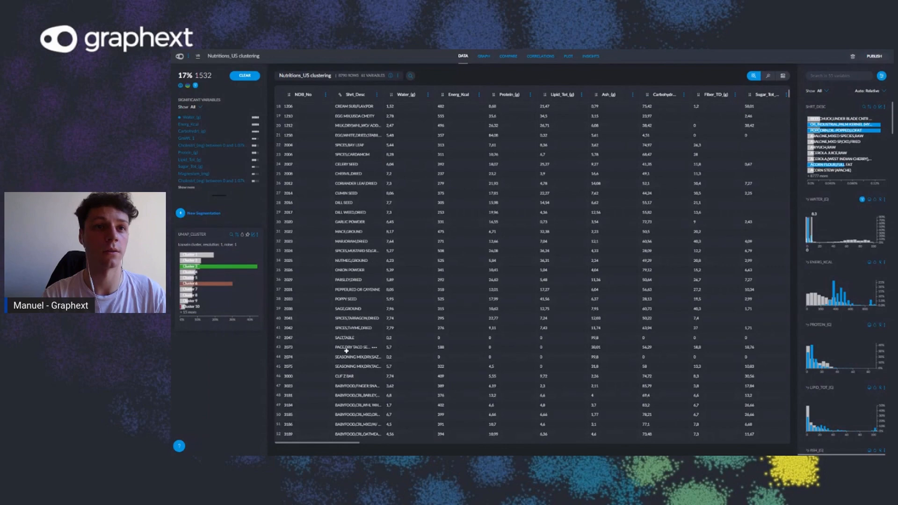
{"action": "scroll", "coordinate": [347, 365], "scroll_direction": "down", "scroll_amount": 5}
{"action": "scroll", "coordinate": [348, 394], "scroll_direction": "down", "scroll_amount": 7}
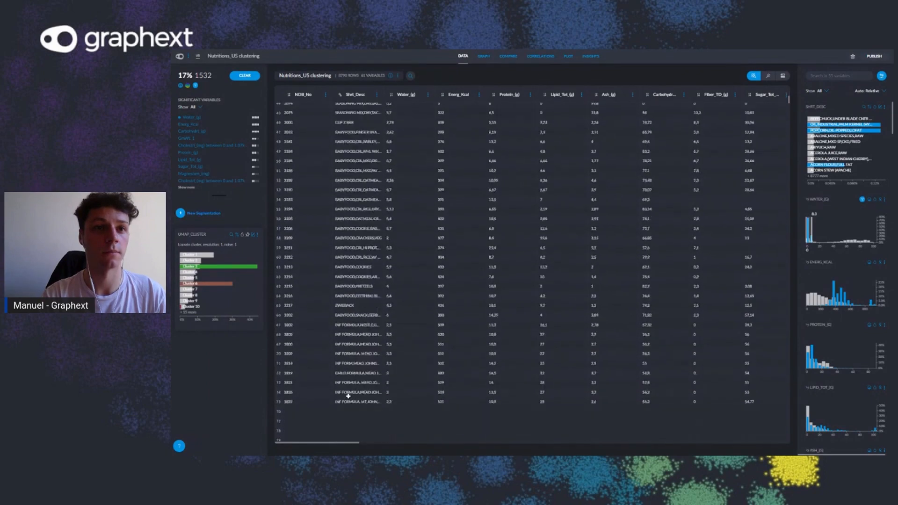
{"action": "scroll", "coordinate": [348, 396], "scroll_direction": "down", "scroll_amount": 3}
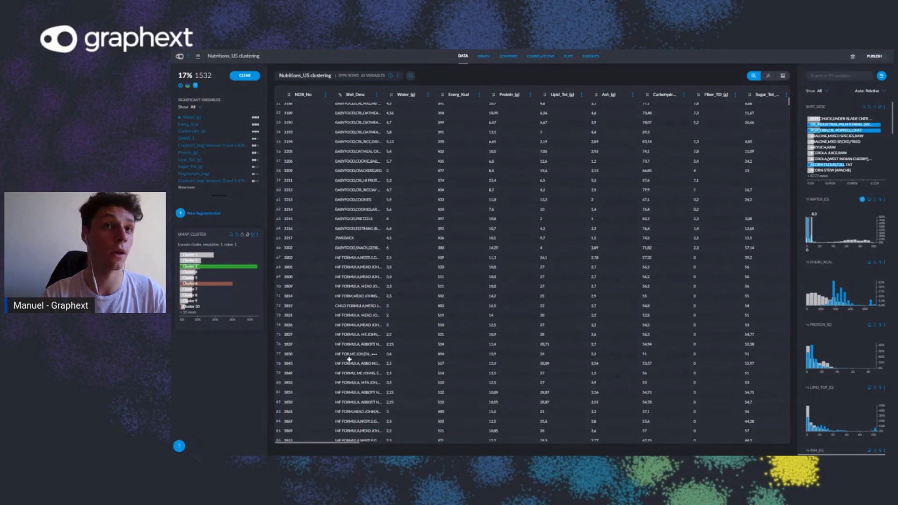
{"action": "scroll", "coordinate": [350, 359], "scroll_direction": "down", "scroll_amount": 10}
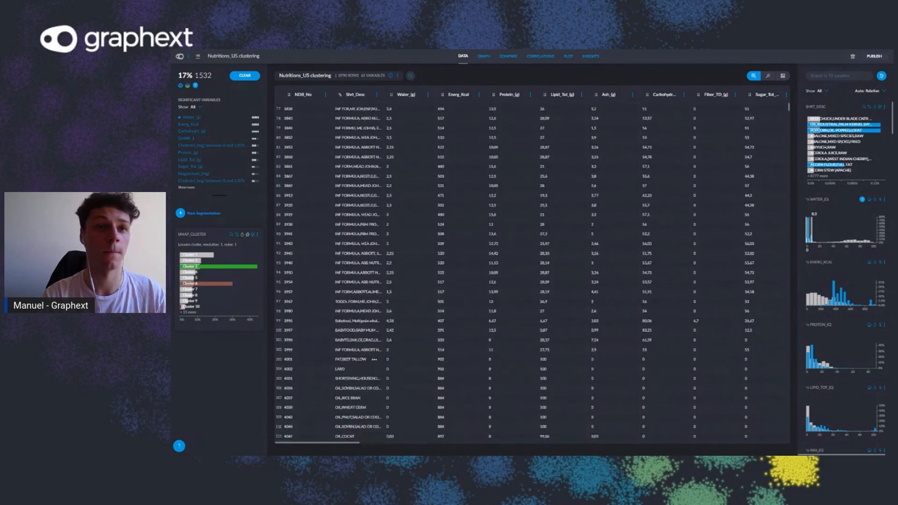
{"action": "scroll", "coordinate": [349, 316], "scroll_direction": "down", "scroll_amount": 7}
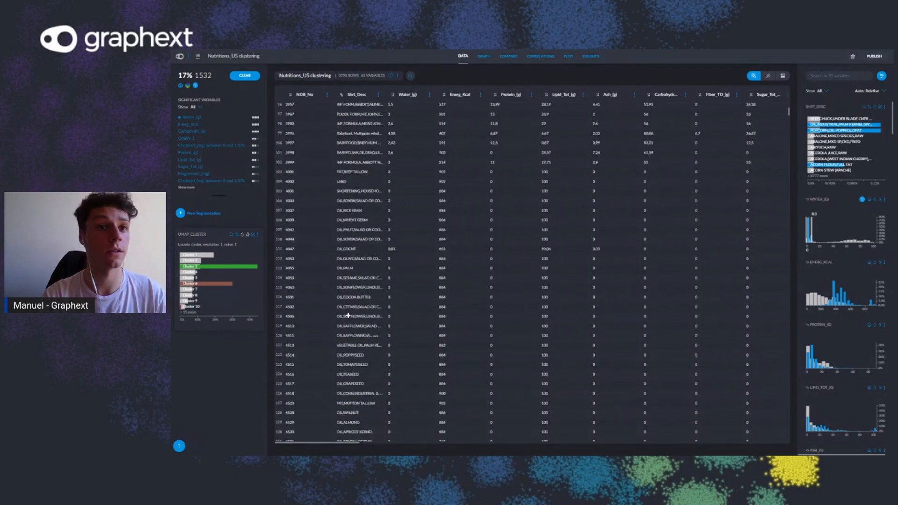
{"action": "scroll", "coordinate": [348, 316], "scroll_direction": "down", "scroll_amount": 9}
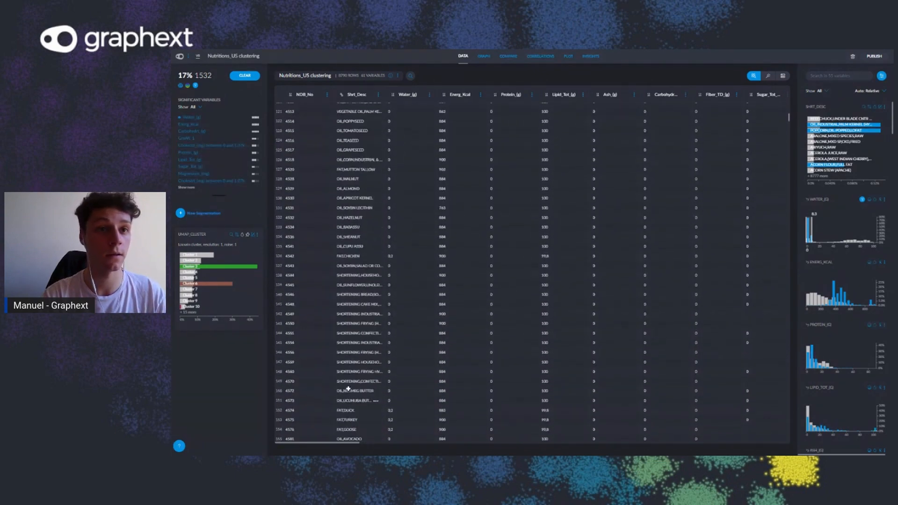
{"action": "scroll", "coordinate": [379, 278], "scroll_direction": "up", "scroll_amount": 20}
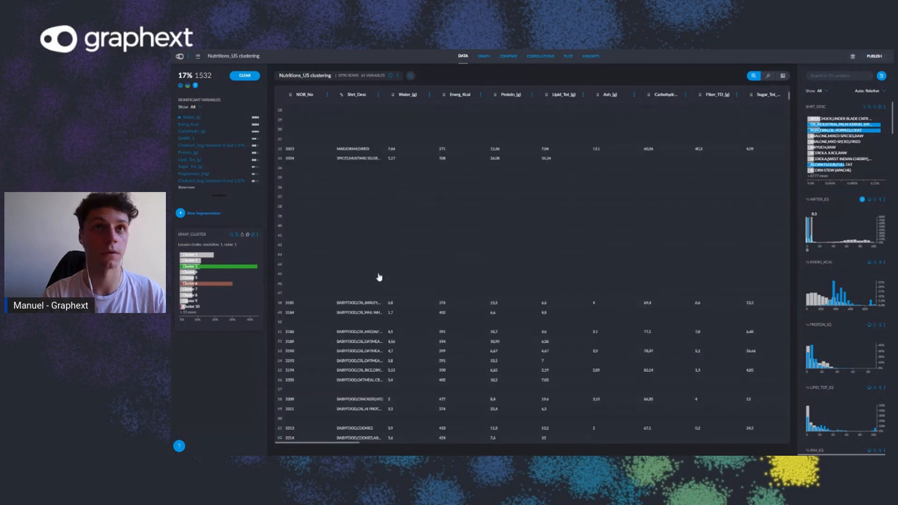
{"action": "scroll", "coordinate": [379, 278], "scroll_direction": "up", "scroll_amount": 10}
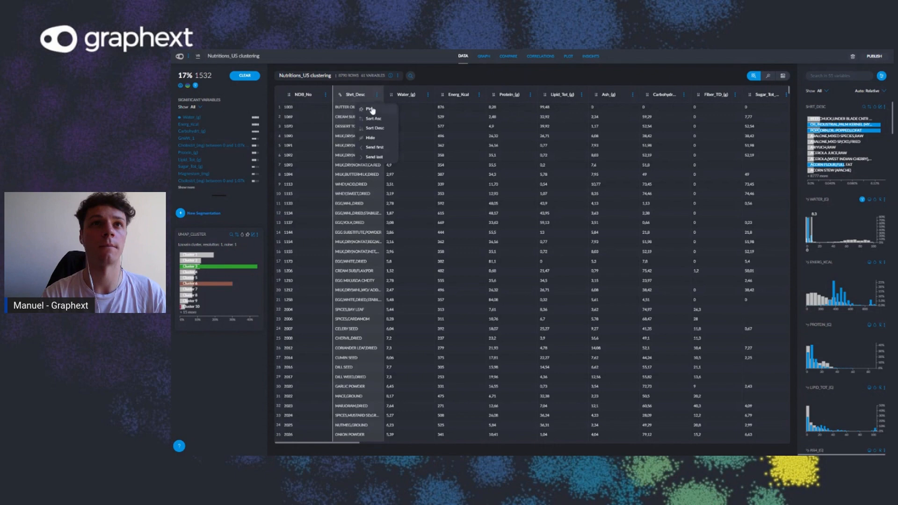
Pin the Shrt_Desc column and look across the nutrient columns beside it
{"action": "left_click", "coordinate": [370, 109]}
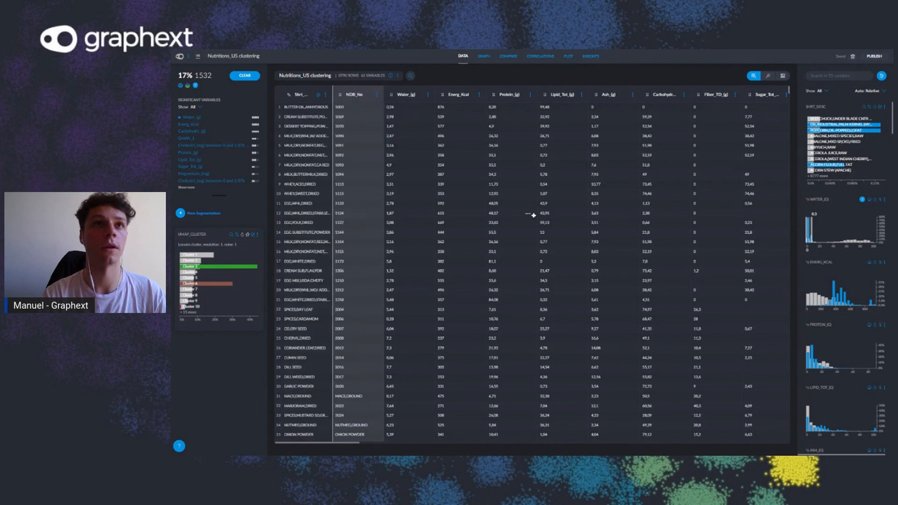
{"action": "scroll", "coordinate": [534, 215], "scroll_direction": "right", "scroll_amount": 5}
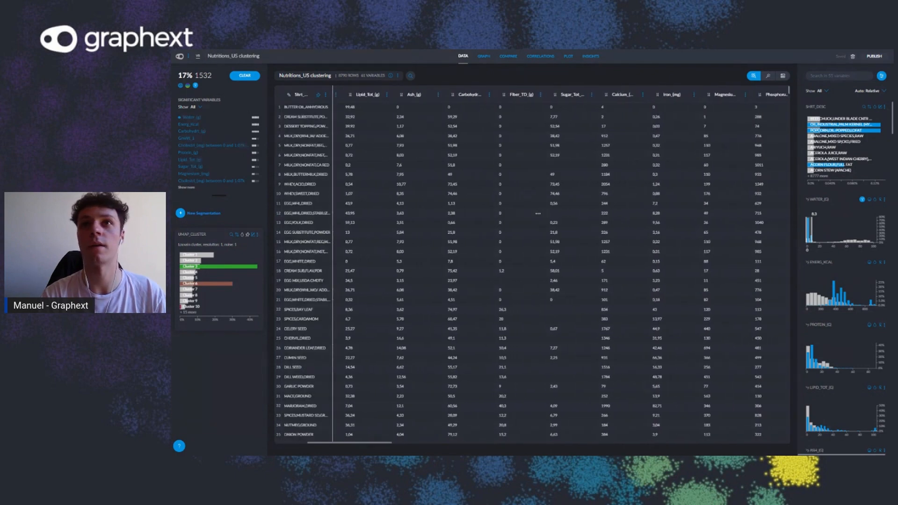
{"action": "scroll", "coordinate": [538, 214], "scroll_direction": "right", "scroll_amount": 4}
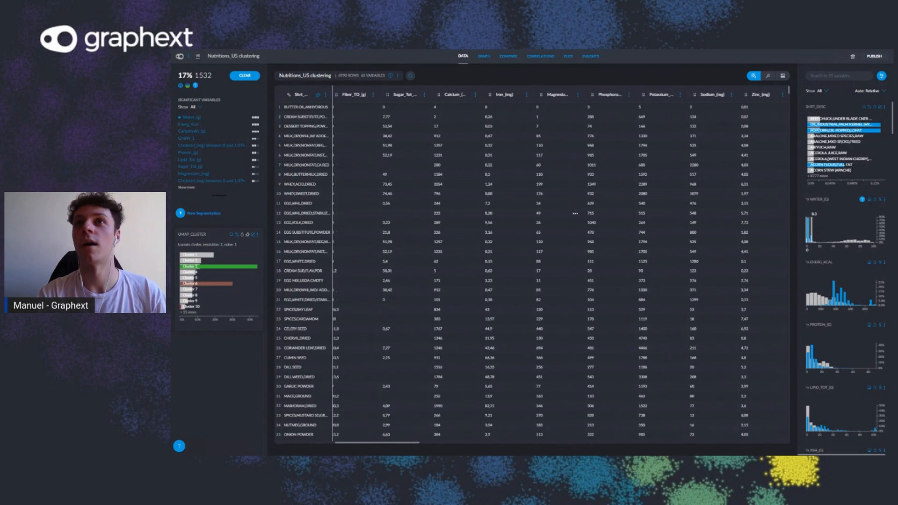
{"action": "scroll", "coordinate": [538, 213], "scroll_direction": "right", "scroll_amount": 1}
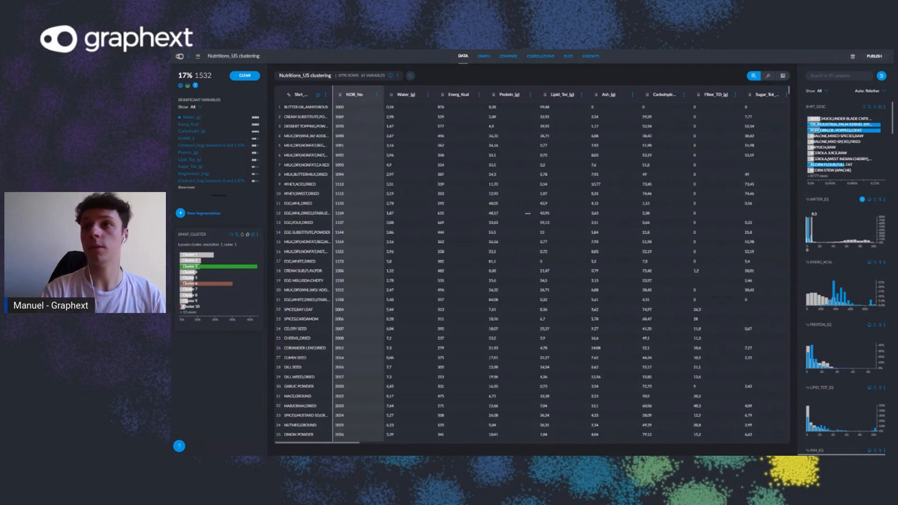
Filter the foods to Water_(g) values from 90 upwards and look through their descriptions in the table
{"action": "left_click_drag", "start_coordinate": [809, 228], "coordinate": [872, 225]}
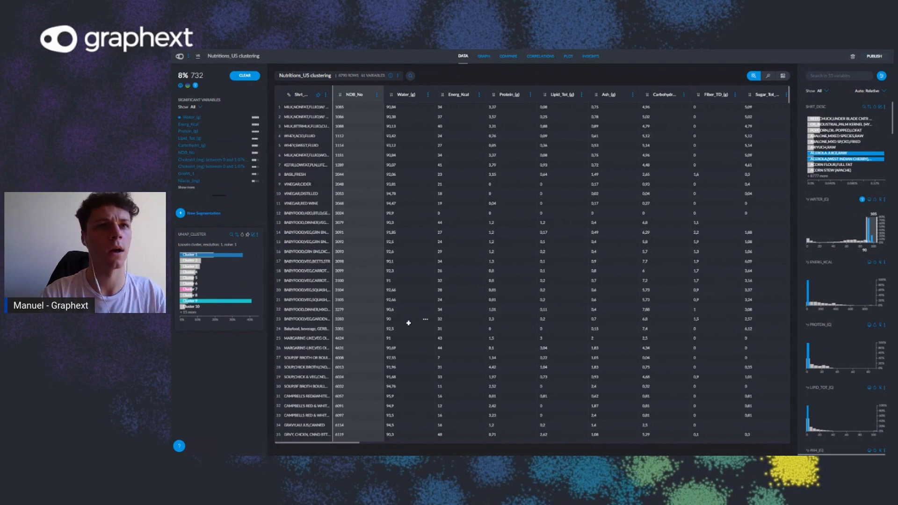
{"action": "scroll", "coordinate": [408, 335], "scroll_direction": "down", "scroll_amount": 3}
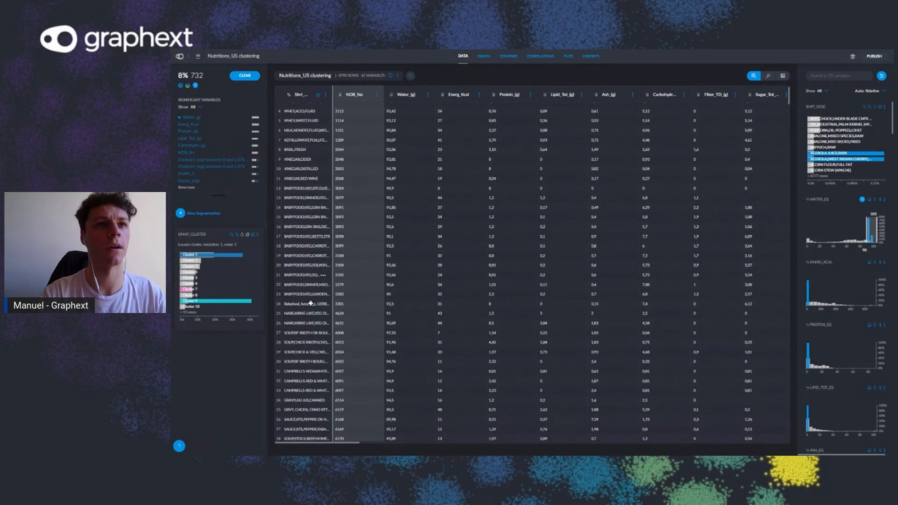
{"action": "scroll", "coordinate": [312, 331], "scroll_direction": "down", "scroll_amount": 6}
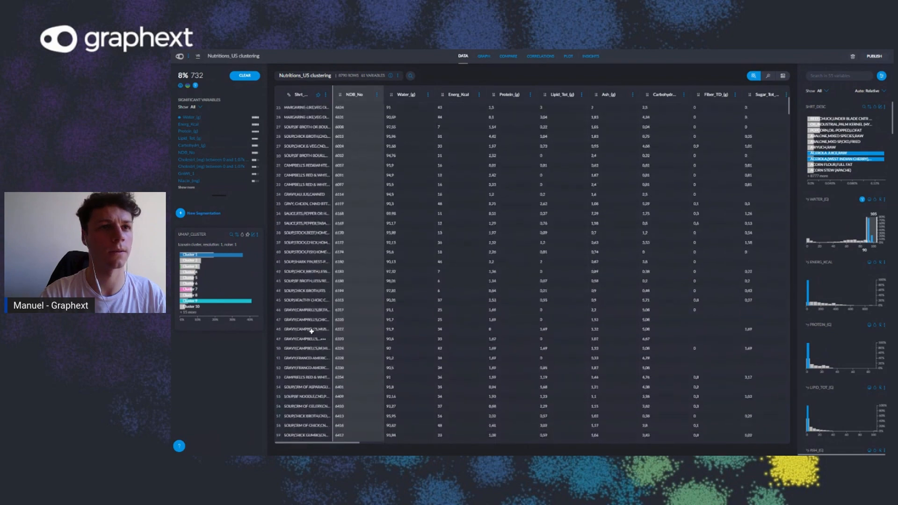
{"action": "scroll", "coordinate": [321, 357], "scroll_direction": "down", "scroll_amount": 13}
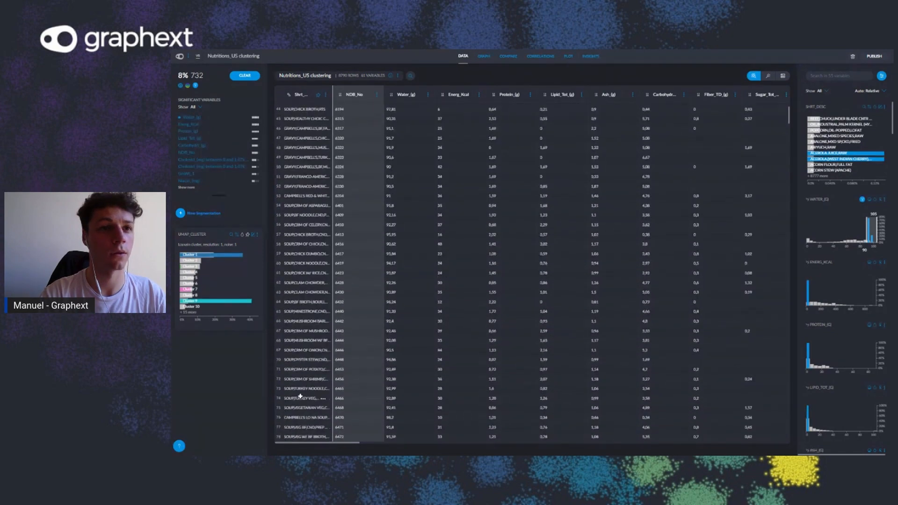
{"action": "scroll", "coordinate": [300, 396], "scroll_direction": "down", "scroll_amount": 10}
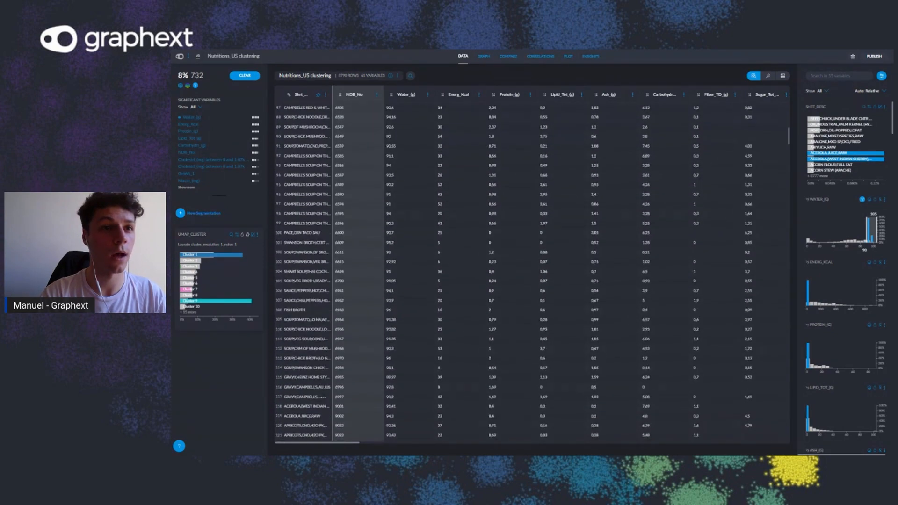
{"action": "scroll", "coordinate": [318, 399], "scroll_direction": "down", "scroll_amount": 8}
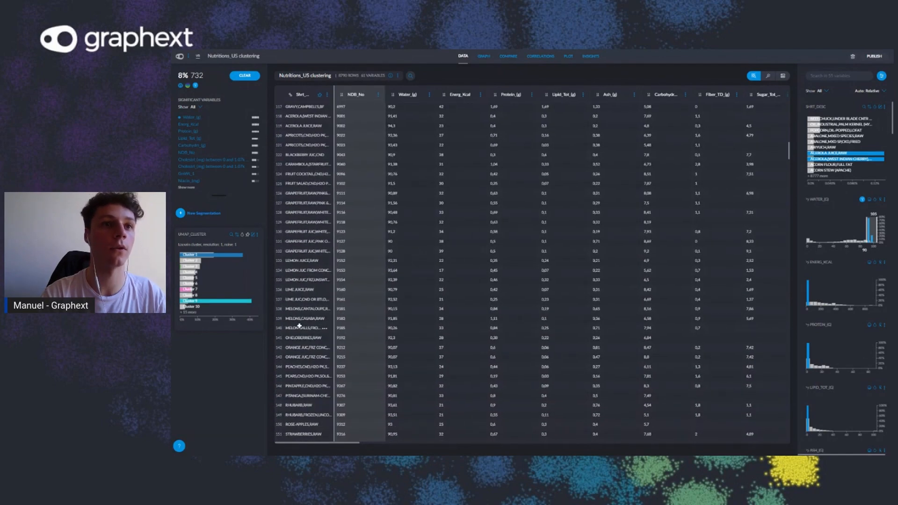
{"action": "scroll", "coordinate": [297, 343], "scroll_direction": "down", "scroll_amount": 2}
{"action": "scroll", "coordinate": [298, 343], "scroll_direction": "down", "scroll_amount": 4}
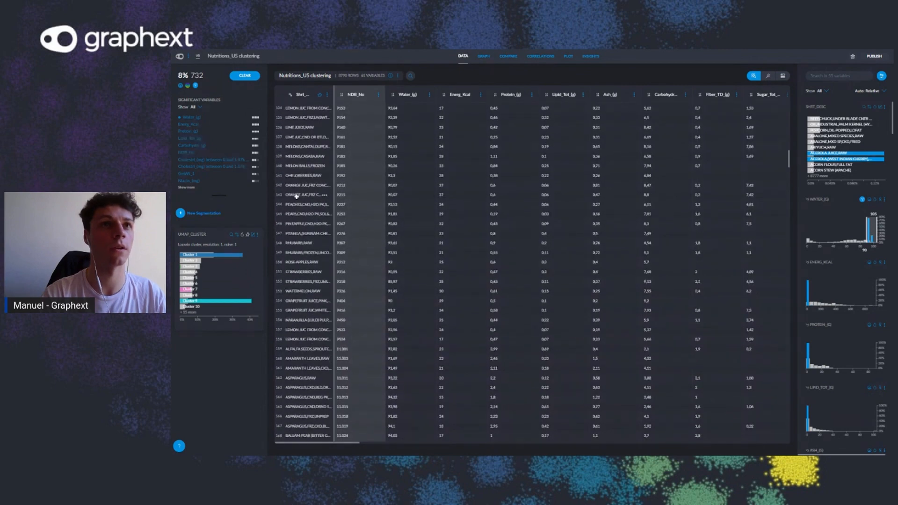
{"action": "scroll", "coordinate": [306, 355], "scroll_direction": "down", "scroll_amount": 3}
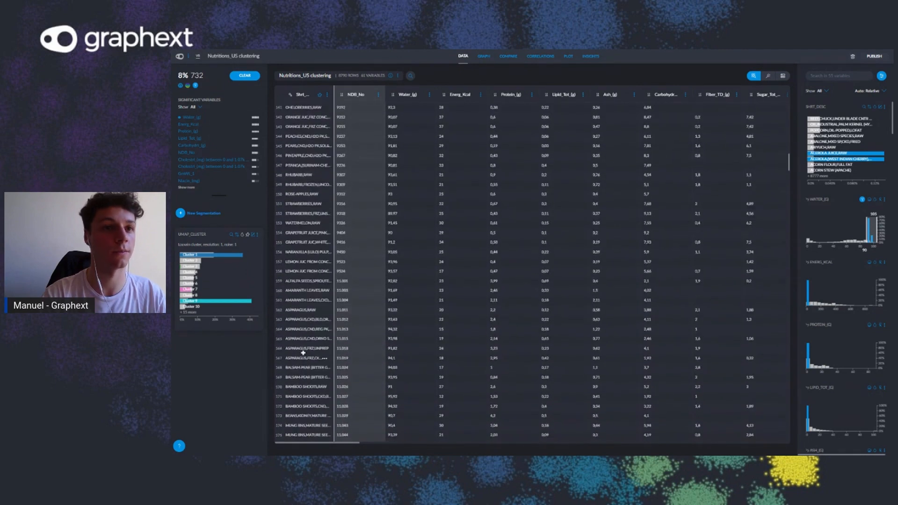
{"action": "scroll", "coordinate": [318, 279], "scroll_direction": "up", "scroll_amount": 20}
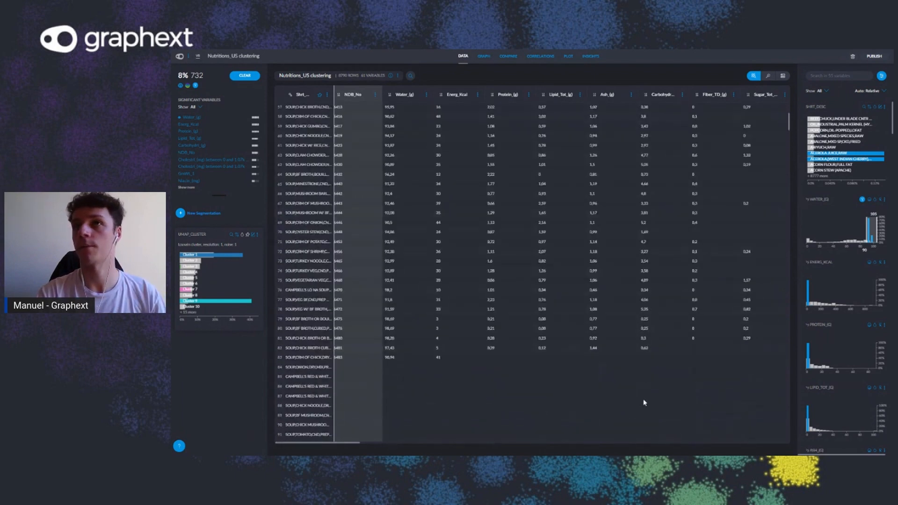
{"action": "scroll", "coordinate": [423, 316], "scroll_direction": "up", "scroll_amount": 19}
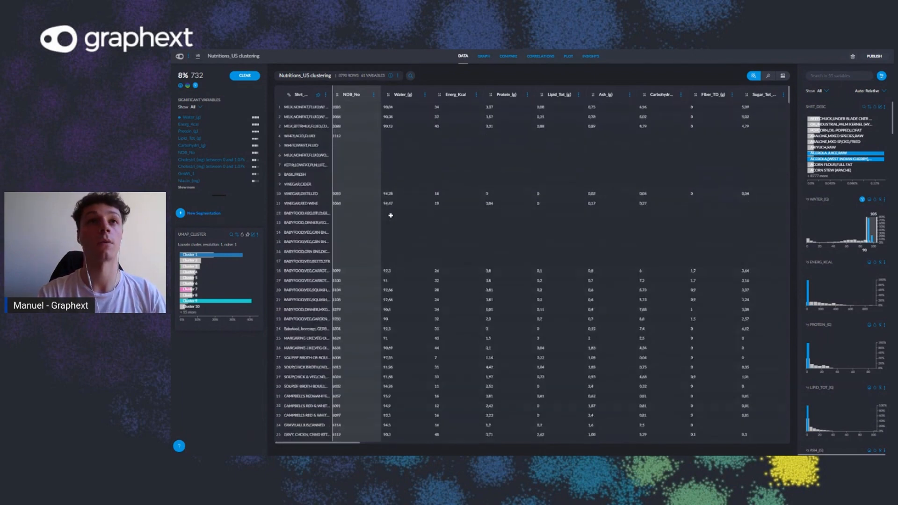
Sort the table by Water_(g) in ascending order and remove the Water_(g) filter to review the driest foods
{"action": "left_click", "coordinate": [424, 95]}
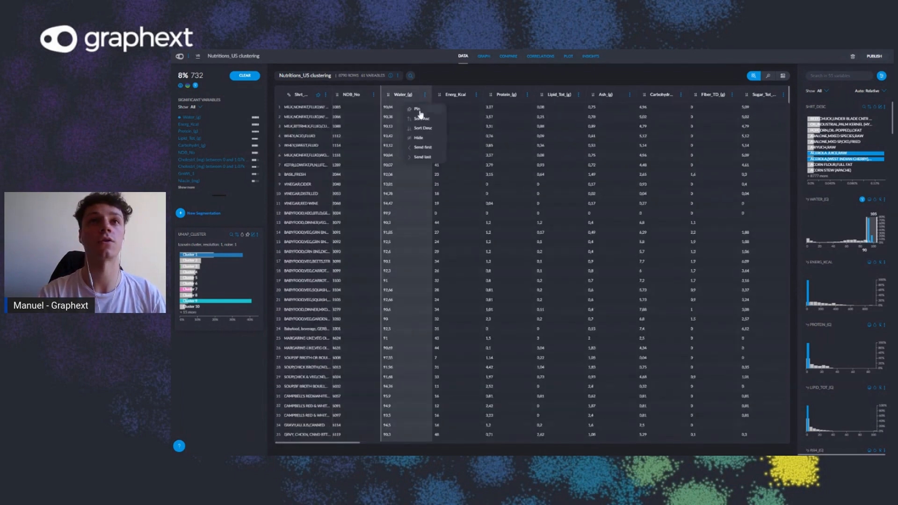
{"action": "left_click", "coordinate": [420, 120]}
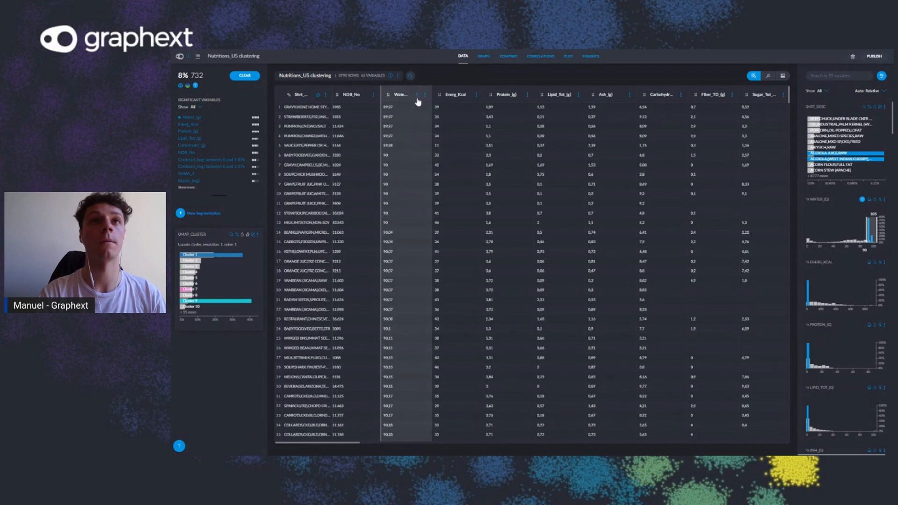
{"action": "left_click", "coordinate": [862, 200]}
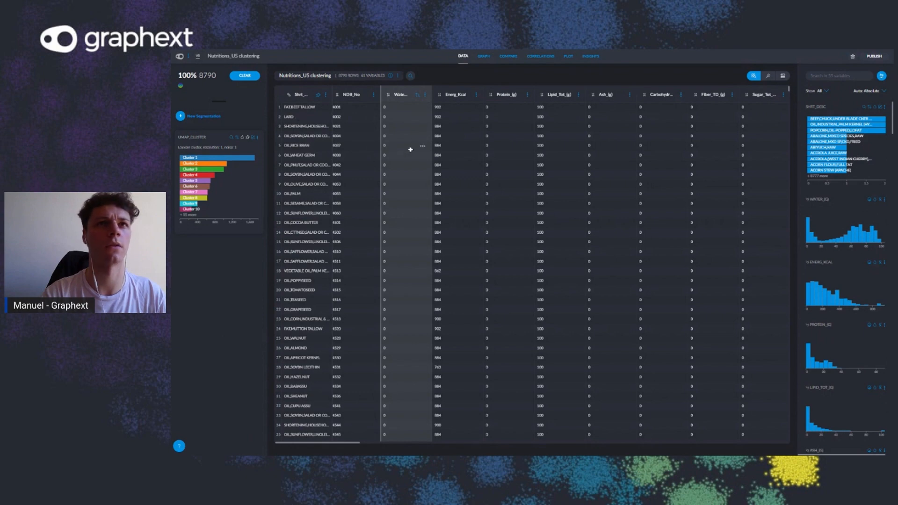
{"action": "scroll", "coordinate": [310, 274], "scroll_direction": "down", "scroll_amount": 1}
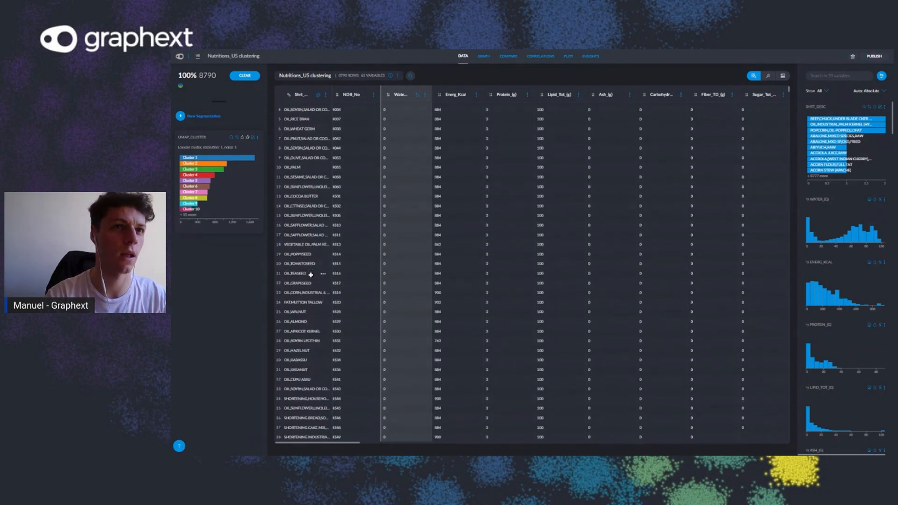
{"action": "scroll", "coordinate": [311, 275], "scroll_direction": "down", "scroll_amount": 2}
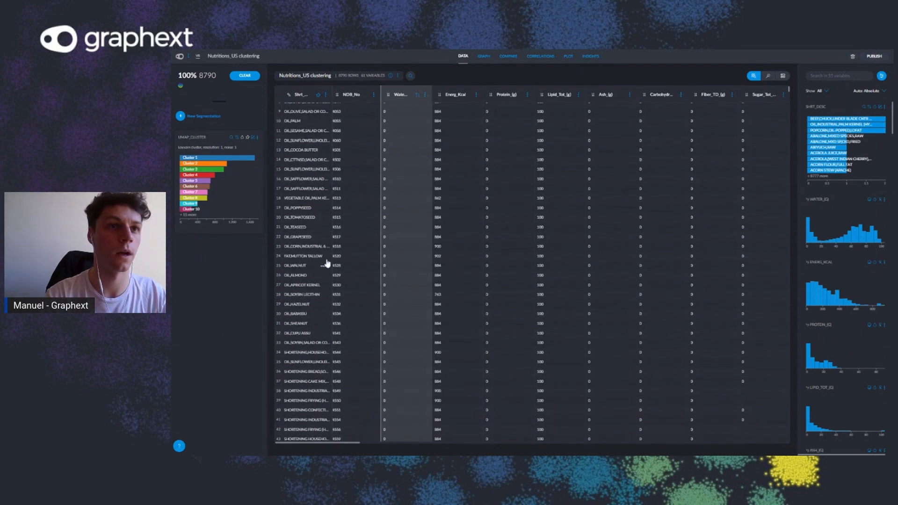
{"action": "scroll", "coordinate": [298, 347], "scroll_direction": "down", "scroll_amount": 7}
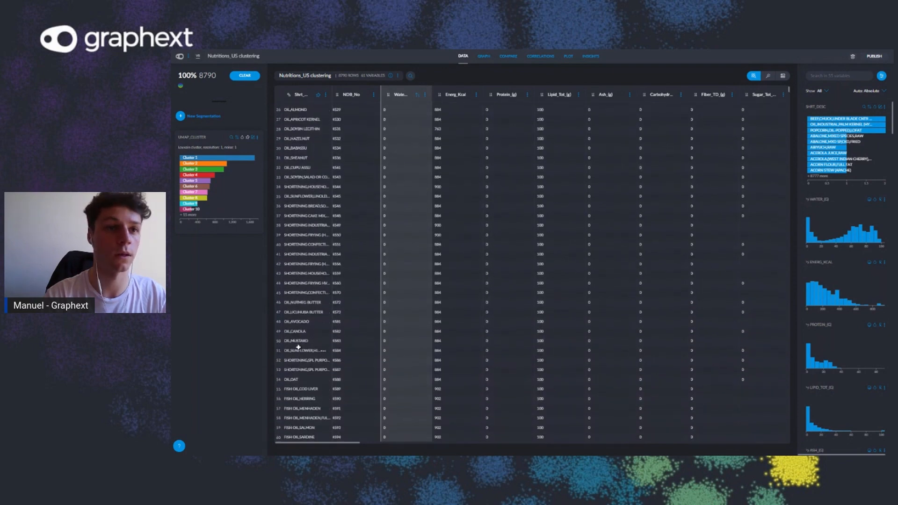
{"action": "scroll", "coordinate": [322, 345], "scroll_direction": "up", "scroll_amount": 4}
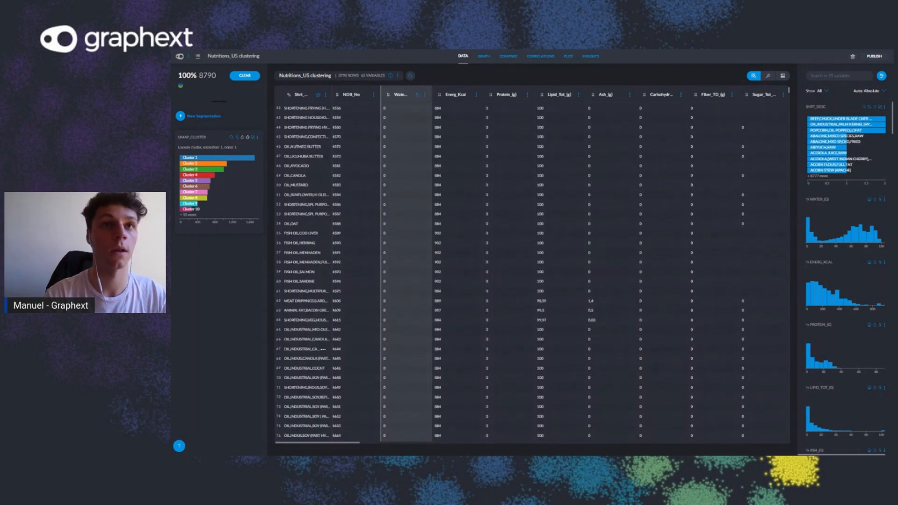
Reverse the Water_(g) sort to descending and look through the foods with the most water
{"action": "left_click", "coordinate": [417, 95]}
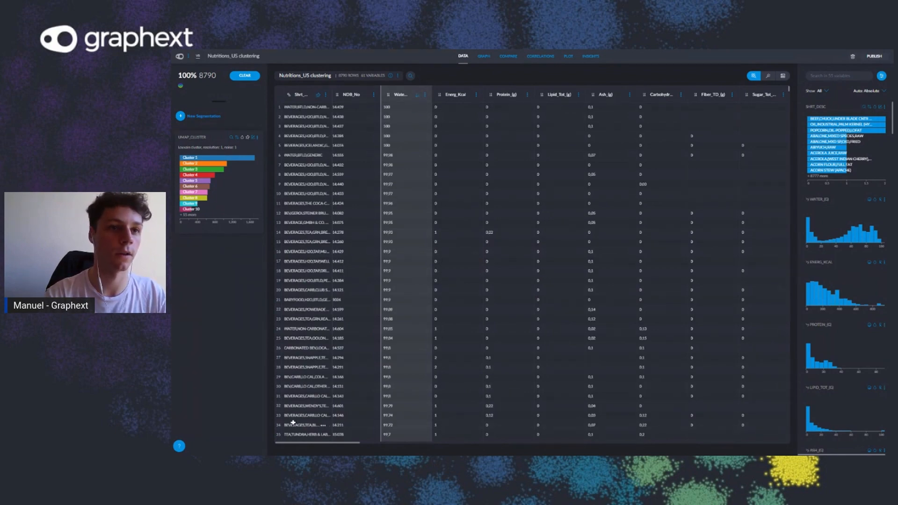
{"action": "scroll", "coordinate": [293, 423], "scroll_direction": "down", "scroll_amount": 6}
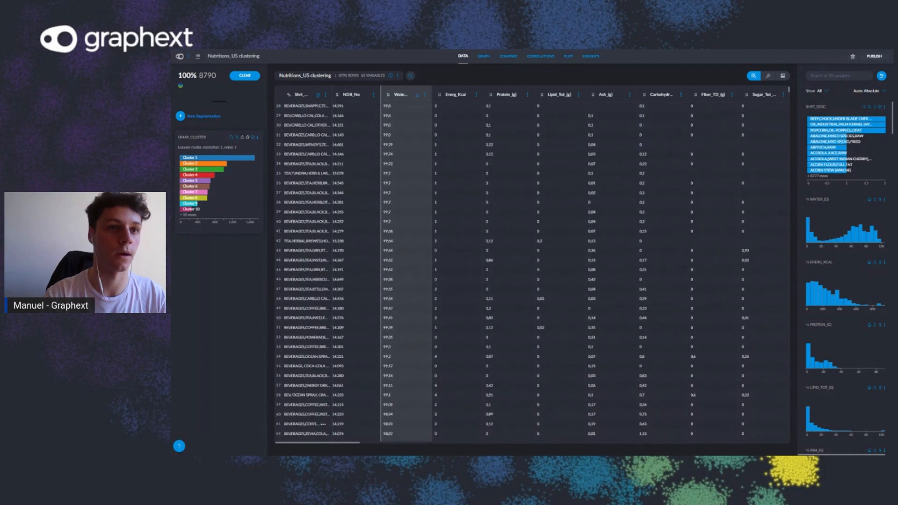
{"action": "scroll", "coordinate": [323, 425], "scroll_direction": "down", "scroll_amount": 5}
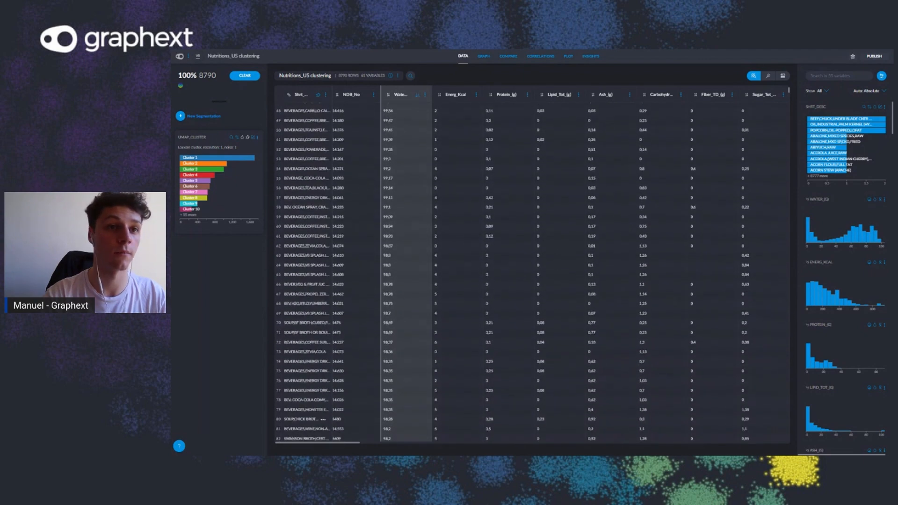
{"action": "scroll", "coordinate": [311, 262], "scroll_direction": "up", "scroll_amount": 1}
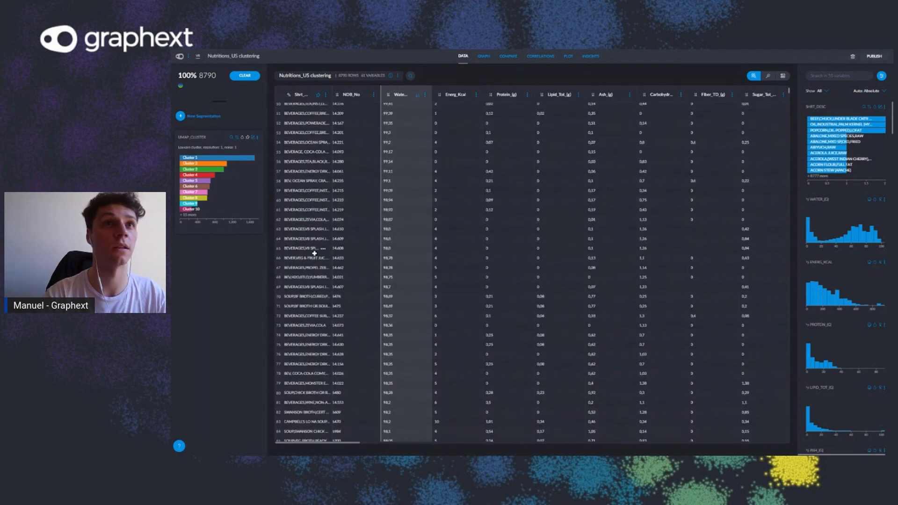
{"action": "scroll", "coordinate": [309, 168], "scroll_direction": "up", "scroll_amount": 10}
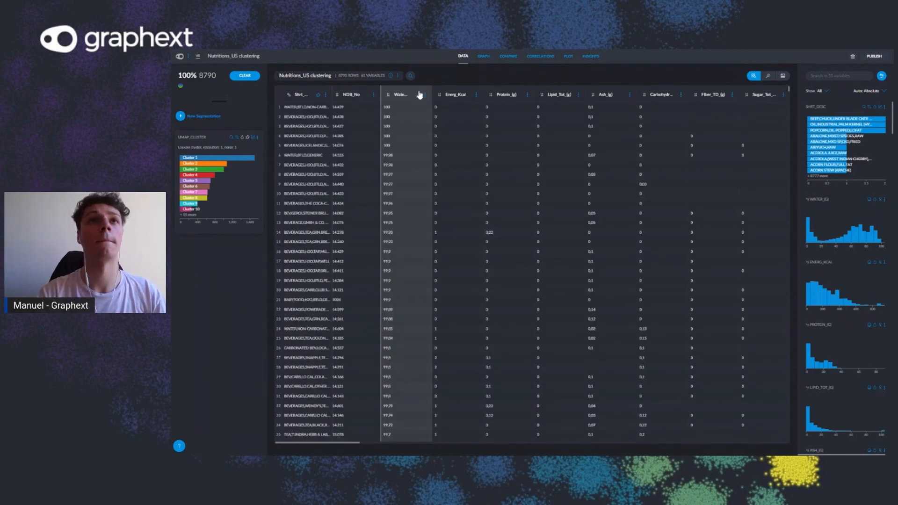
Sort the table by NDB_No in ascending order
{"action": "left_click", "coordinate": [374, 95]}
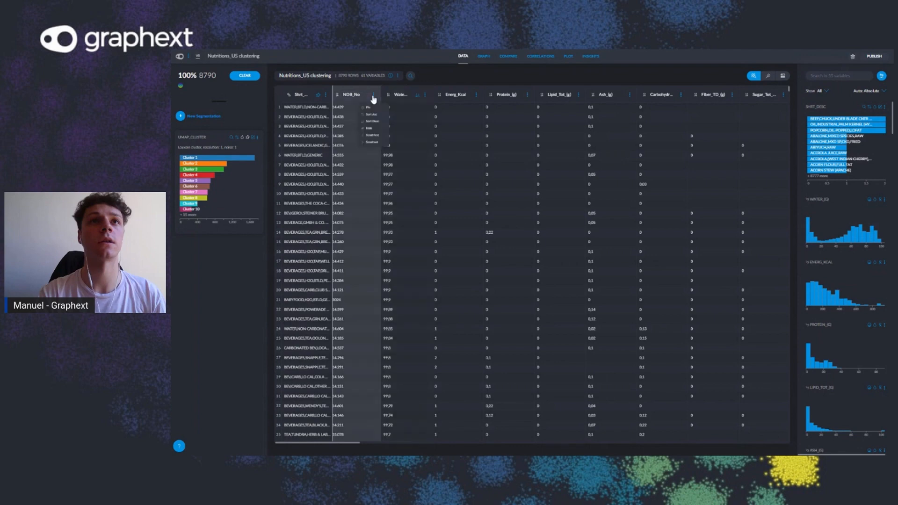
{"action": "left_click", "coordinate": [369, 120]}
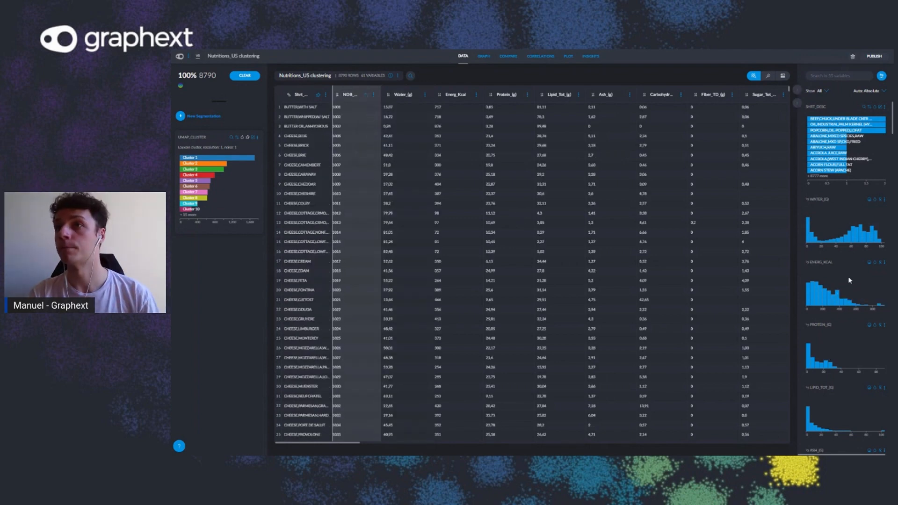
Filter the foods to Water_(g) values from about 82 upwards, examine Water_(g) in Correlations, and return to the data table
{"action": "mouse_move", "coordinate": [823, 230]}
{"action": "left_mouse_down"}
{"action": "mouse_move", "coordinate": [805, 230]}
{"action": "mouse_move", "coordinate": [873, 231]}
{"action": "left_mouse_up"}
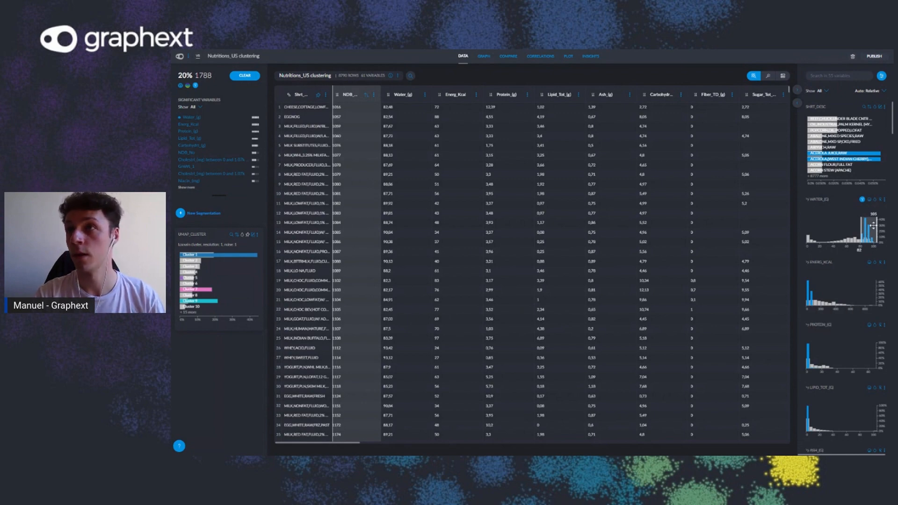
{"action": "left_click", "coordinate": [885, 201]}
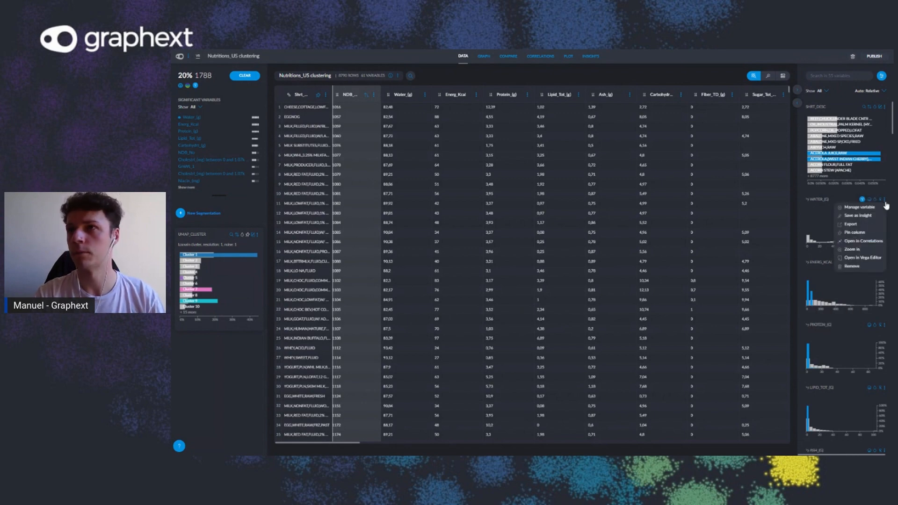
{"action": "left_click", "coordinate": [858, 241]}
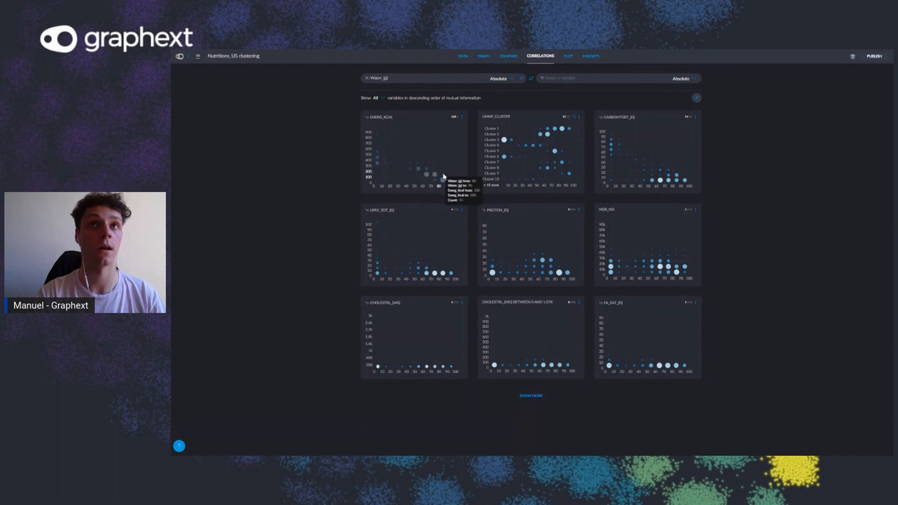
{"action": "left_click", "coordinate": [464, 58]}
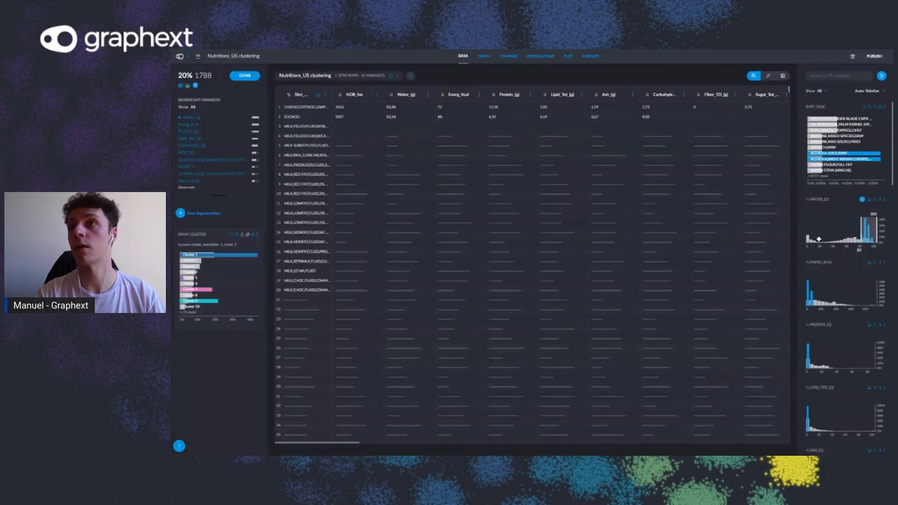
Clear the Water_(g) filter and filter the foods by Energ_Kcal to the range from 0 to about 68
{"action": "left_click", "coordinate": [862, 200]}
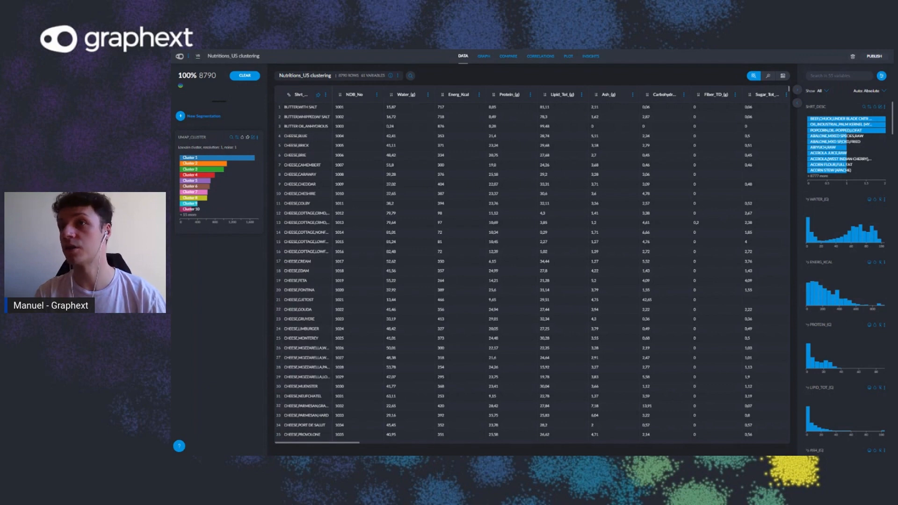
{"action": "left_click", "coordinate": [814, 292]}
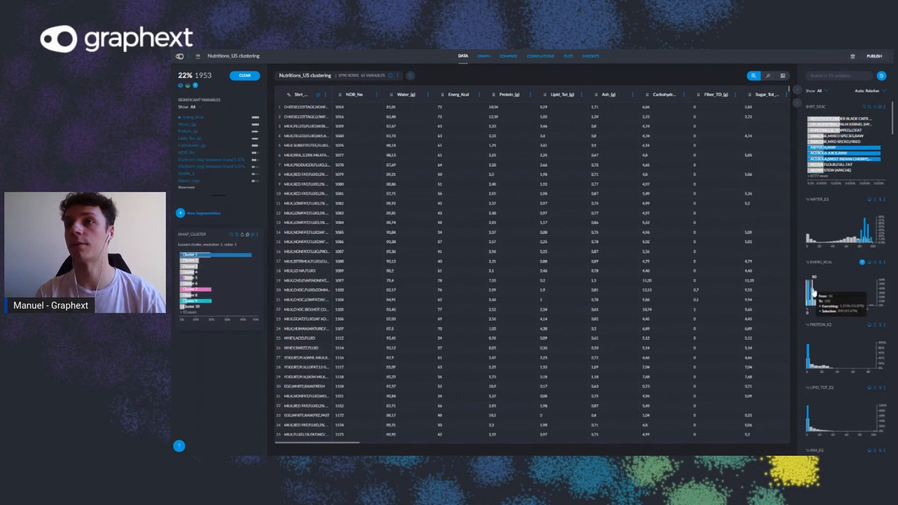
{"action": "left_click_drag", "start_coordinate": [813, 292], "coordinate": [811, 292]}
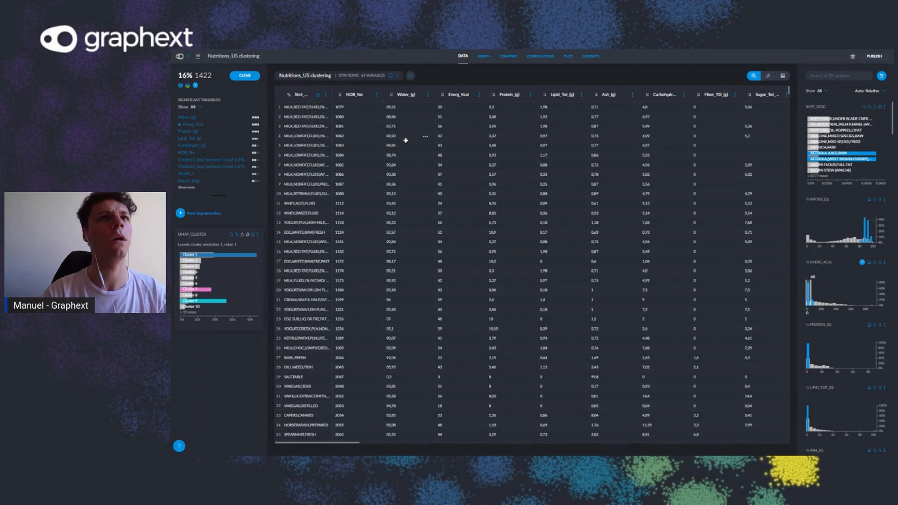
Look through the names and nutrient values of the foods within the low Energ_Kcal filter
{"action": "scroll", "coordinate": [310, 254], "scroll_direction": "down", "scroll_amount": 2}
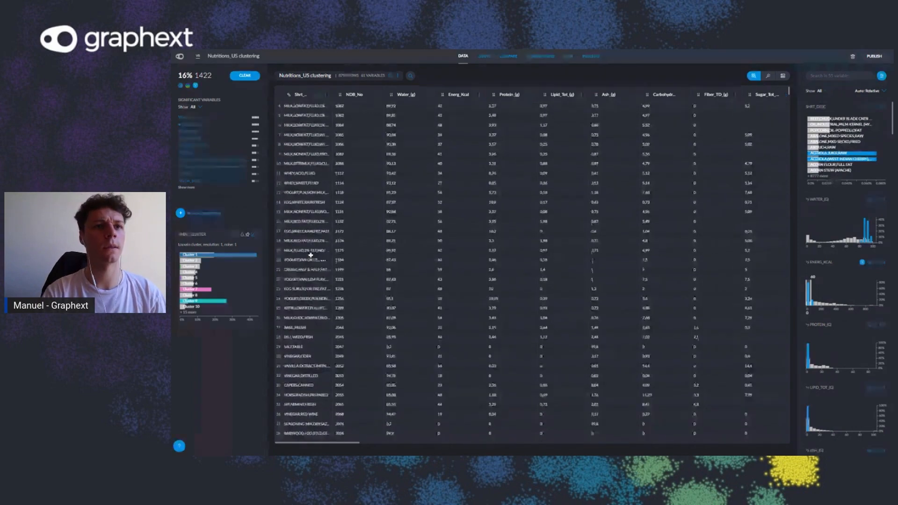
{"action": "scroll", "coordinate": [311, 255], "scroll_direction": "down", "scroll_amount": 6}
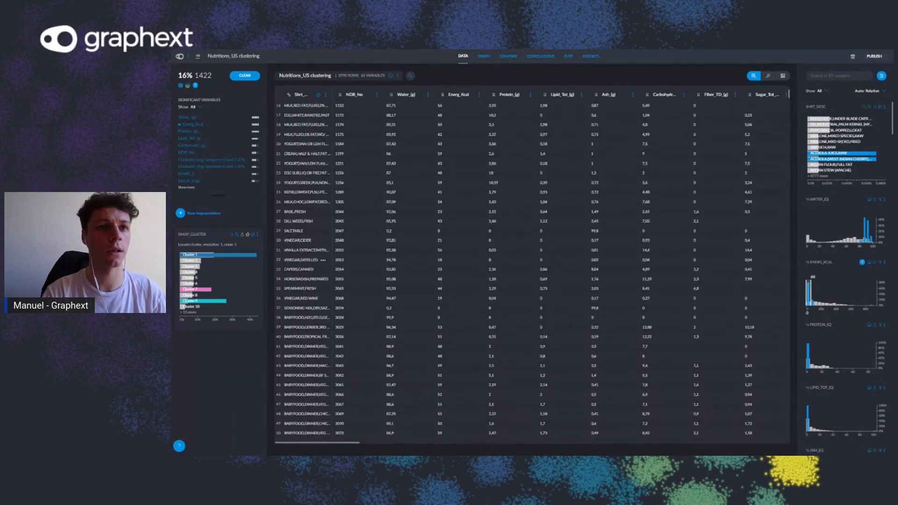
{"action": "scroll", "coordinate": [310, 259], "scroll_direction": "down", "scroll_amount": 15}
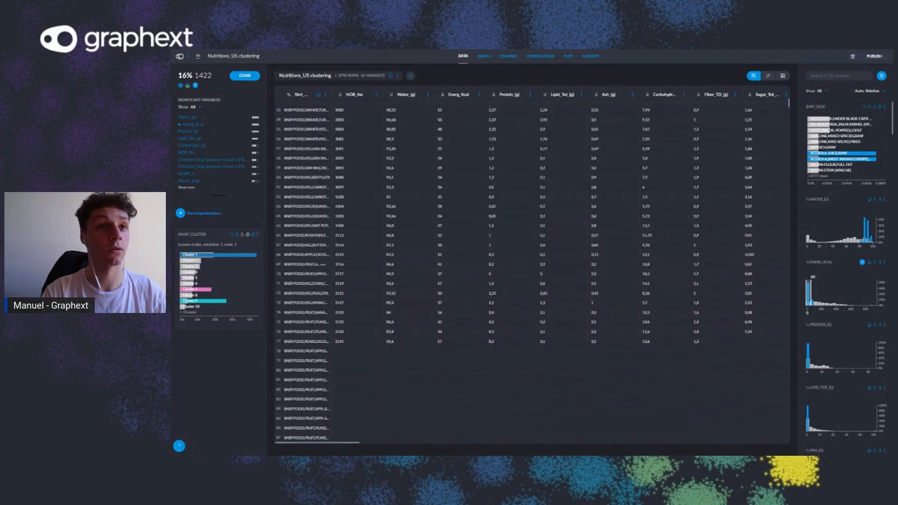
{"action": "scroll", "coordinate": [310, 259], "scroll_direction": "down", "scroll_amount": 20}
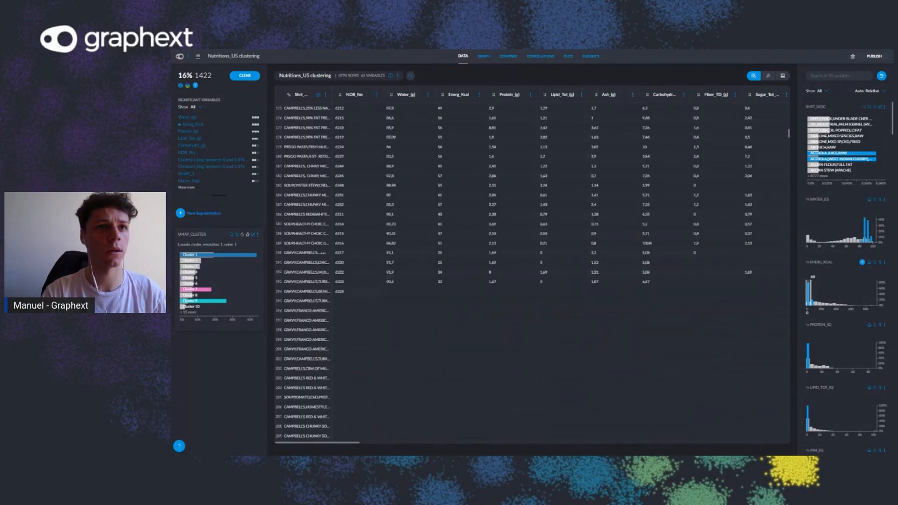
{"action": "scroll", "coordinate": [310, 255], "scroll_direction": "down", "scroll_amount": 12}
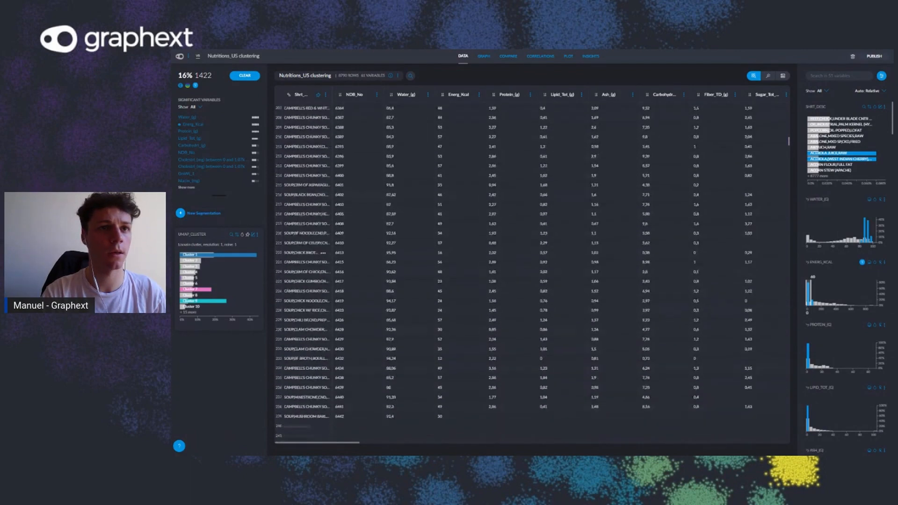
{"action": "scroll", "coordinate": [311, 255], "scroll_direction": "down", "scroll_amount": 6}
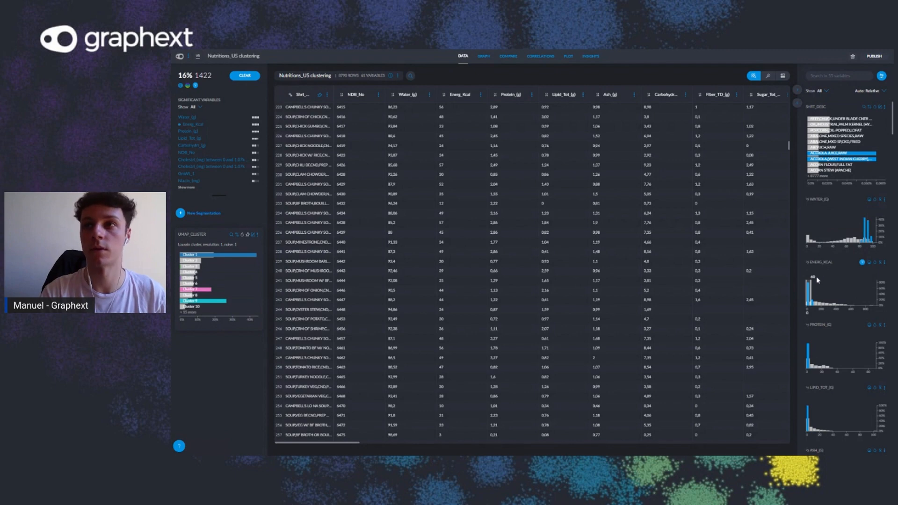
Shift the Energ_Kcal filter to the range from about 764 to 950 and look through the matching foods
{"action": "mouse_move", "coordinate": [810, 284]}
{"action": "left_mouse_down"}
{"action": "mouse_move", "coordinate": [874, 286]}
{"action": "mouse_move", "coordinate": [863, 288]}
{"action": "left_mouse_up"}
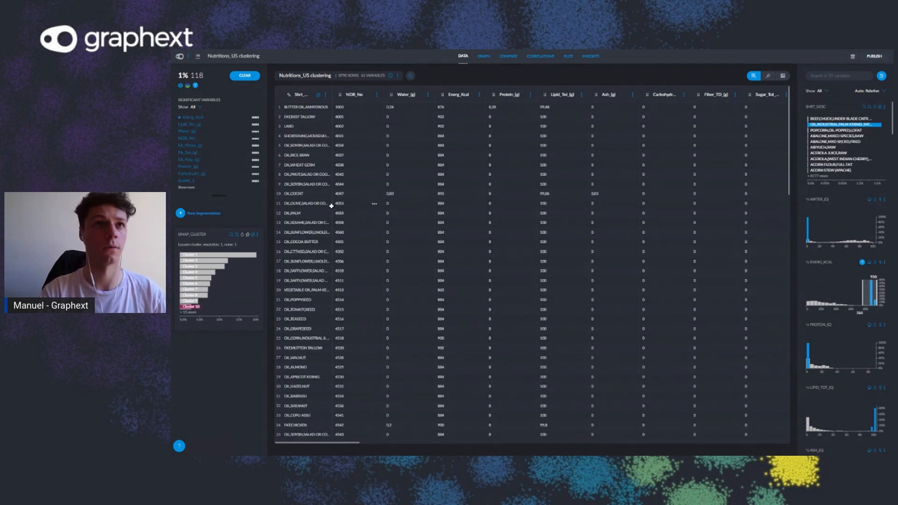
{"action": "scroll", "coordinate": [306, 269], "scroll_direction": "down", "scroll_amount": 5}
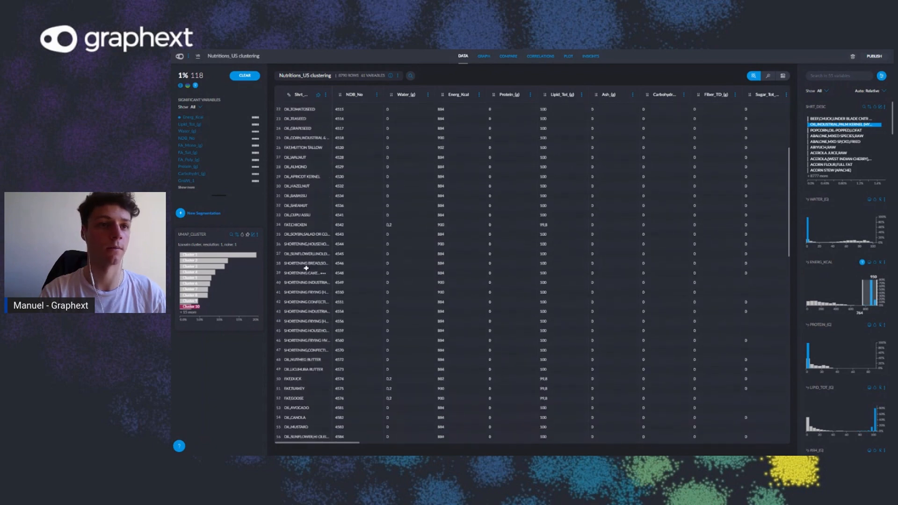
{"action": "scroll", "coordinate": [306, 274], "scroll_direction": "down", "scroll_amount": 1}
{"action": "scroll", "coordinate": [293, 359], "scroll_direction": "down", "scroll_amount": 1}
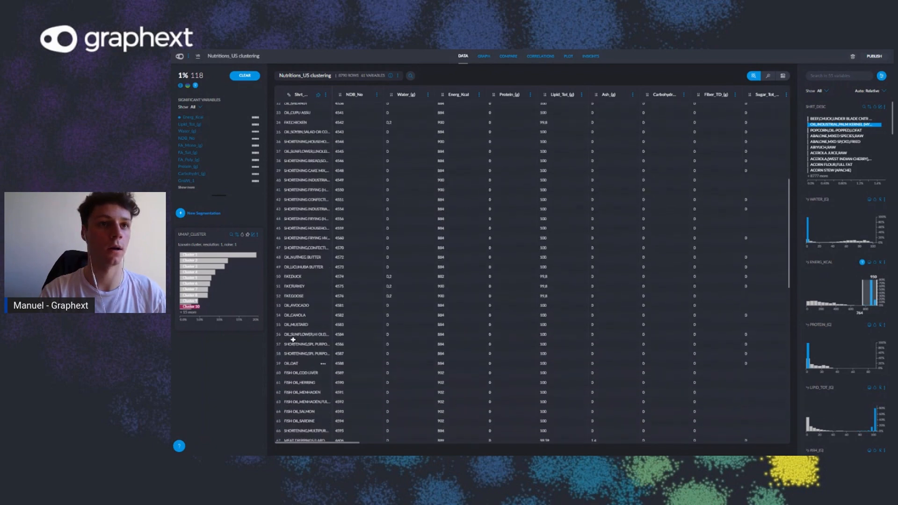
{"action": "scroll", "coordinate": [333, 397], "scroll_direction": "down", "scroll_amount": 2}
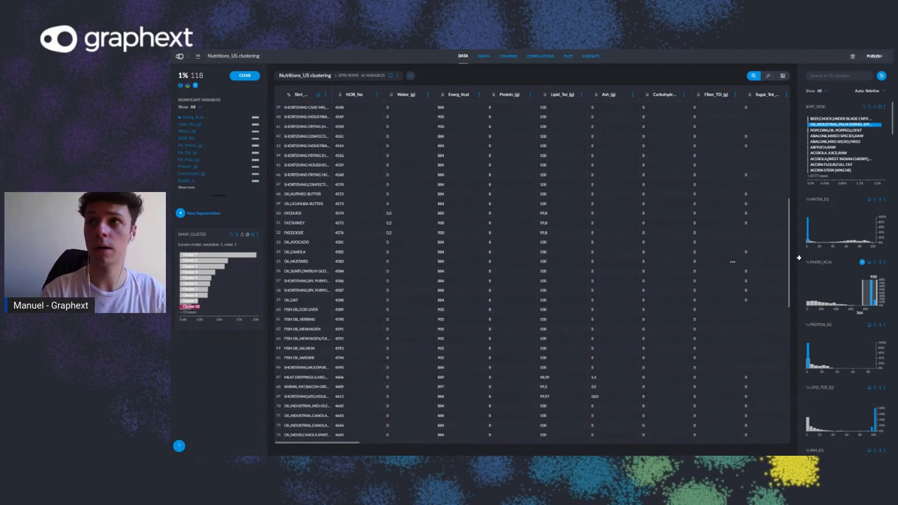
Clear the Energ_Kcal filter, then filter the foods to Protein_(g) from about 21 to 41 and Energ_Kcal from about 336 to 647
{"action": "left_click", "coordinate": [862, 262]}
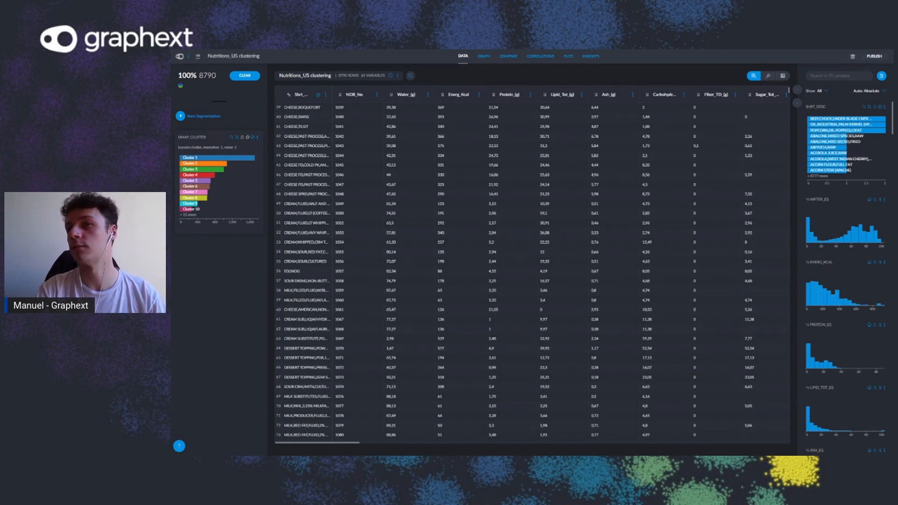
{"action": "left_click_drag", "start_coordinate": [822, 356], "coordinate": [835, 356]}
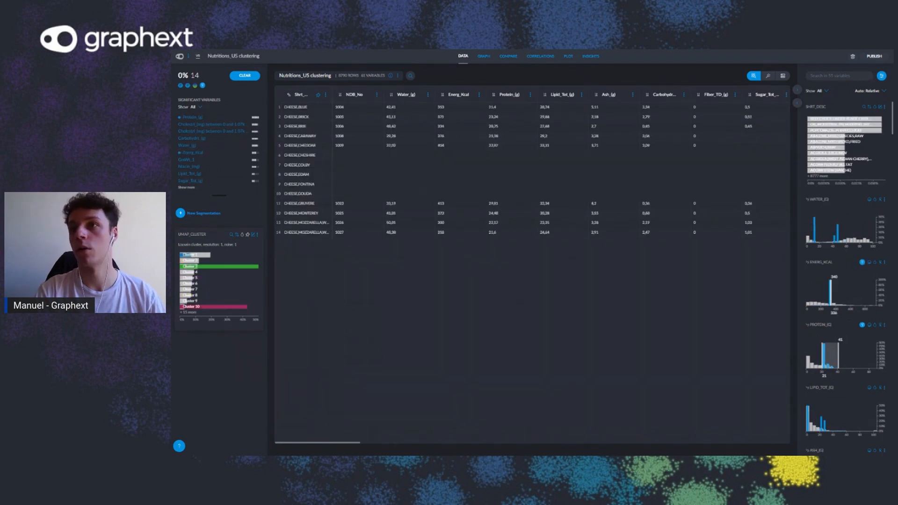
{"action": "left_click_drag", "start_coordinate": [831, 294], "coordinate": [853, 294]}
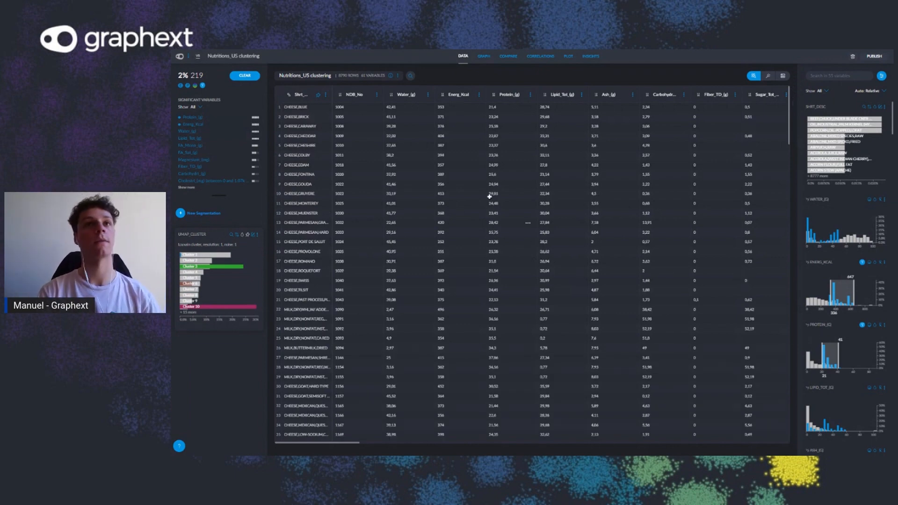
Look through the foods matching the combined protein and calorie filters, and return to the first row
{"action": "scroll", "coordinate": [337, 238], "scroll_direction": "down", "scroll_amount": 1}
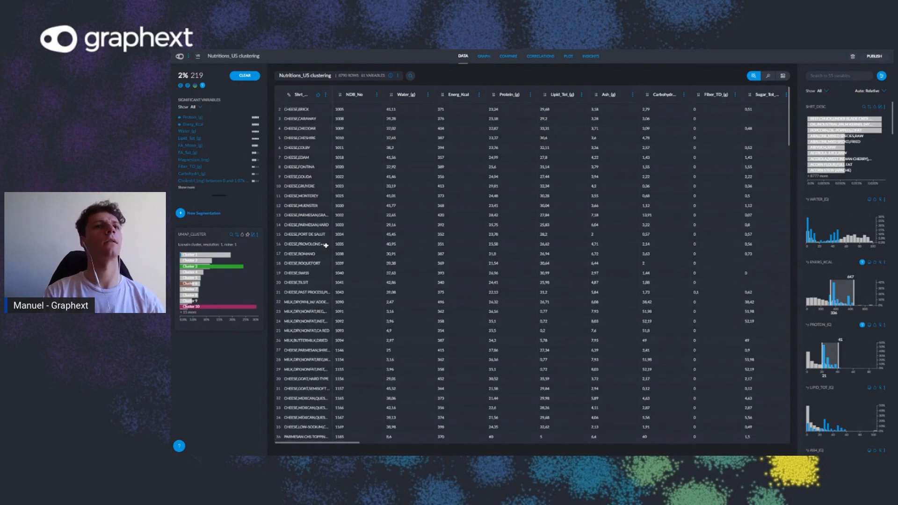
{"action": "scroll", "coordinate": [305, 151], "scroll_direction": "up", "scroll_amount": 1}
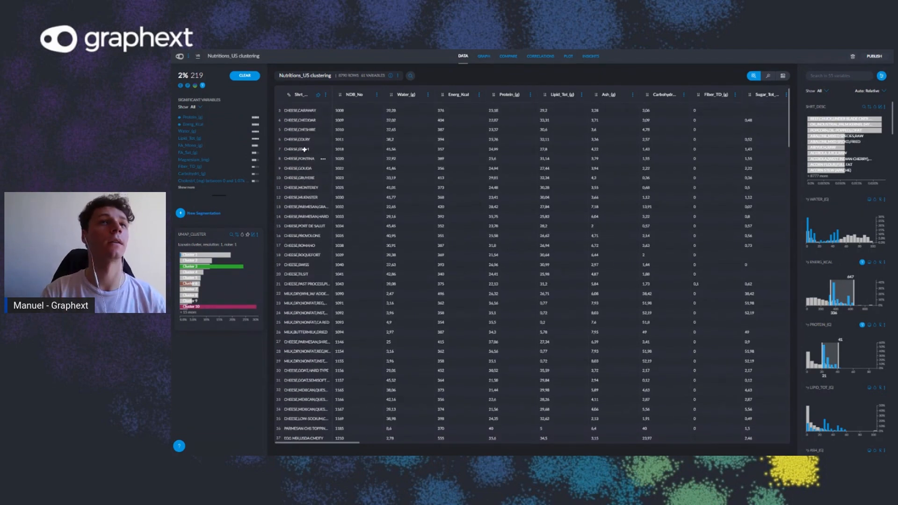
{"action": "scroll", "coordinate": [303, 185], "scroll_direction": "down", "scroll_amount": 5}
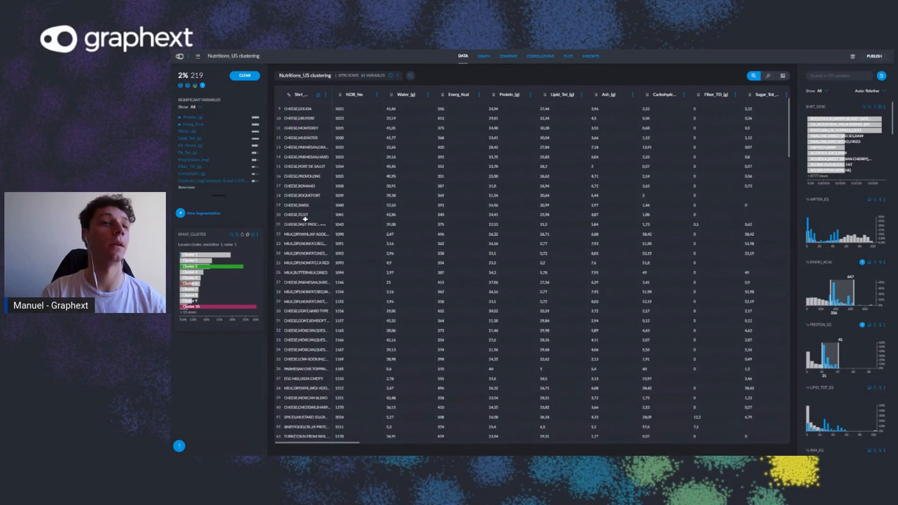
{"action": "scroll", "coordinate": [305, 219], "scroll_direction": "down", "scroll_amount": 12}
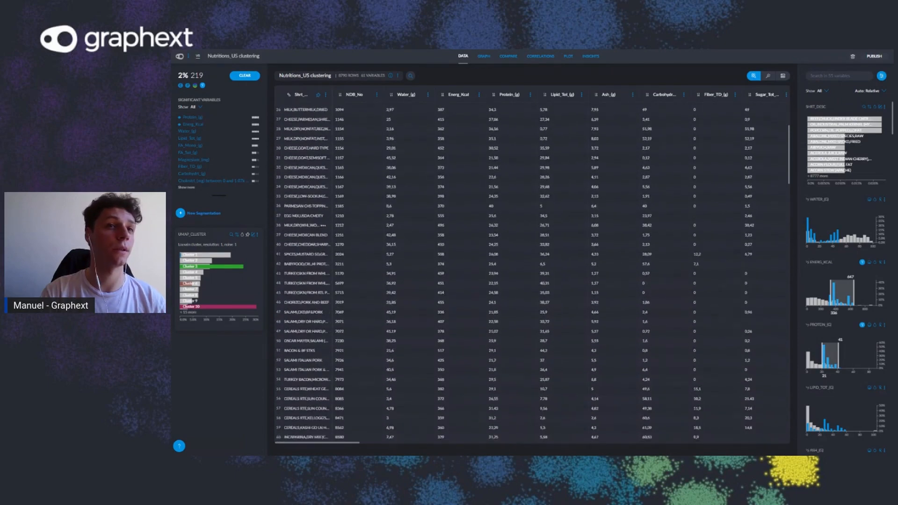
{"action": "scroll", "coordinate": [310, 222], "scroll_direction": "down", "scroll_amount": 2}
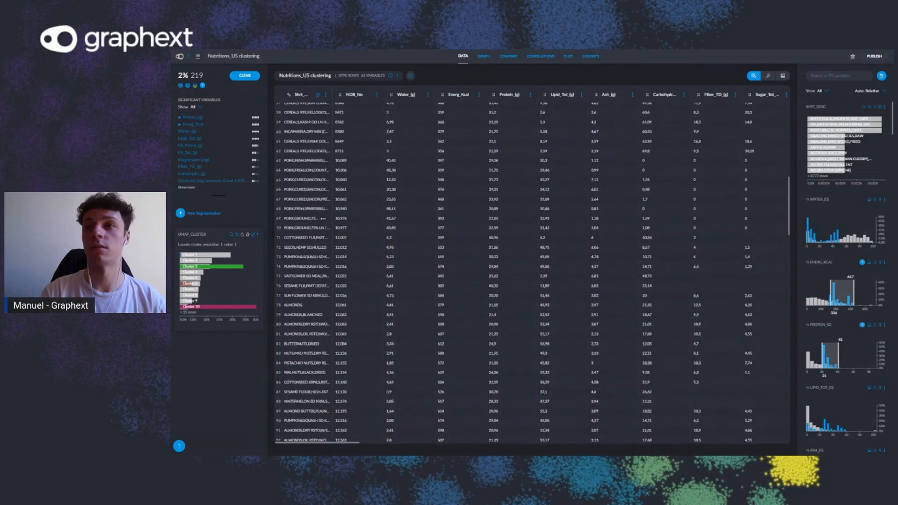
{"action": "scroll", "coordinate": [310, 218], "scroll_direction": "down", "scroll_amount": 3}
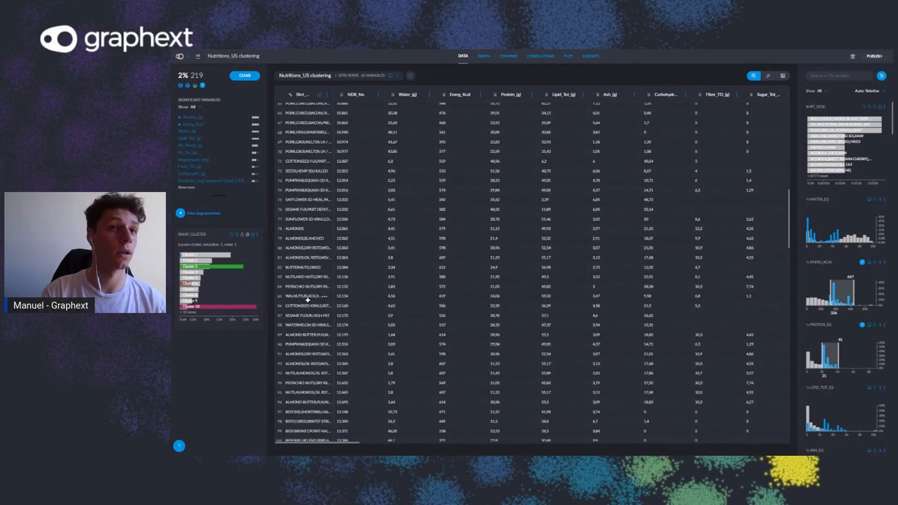
{"action": "scroll", "coordinate": [308, 301], "scroll_direction": "down", "scroll_amount": 1}
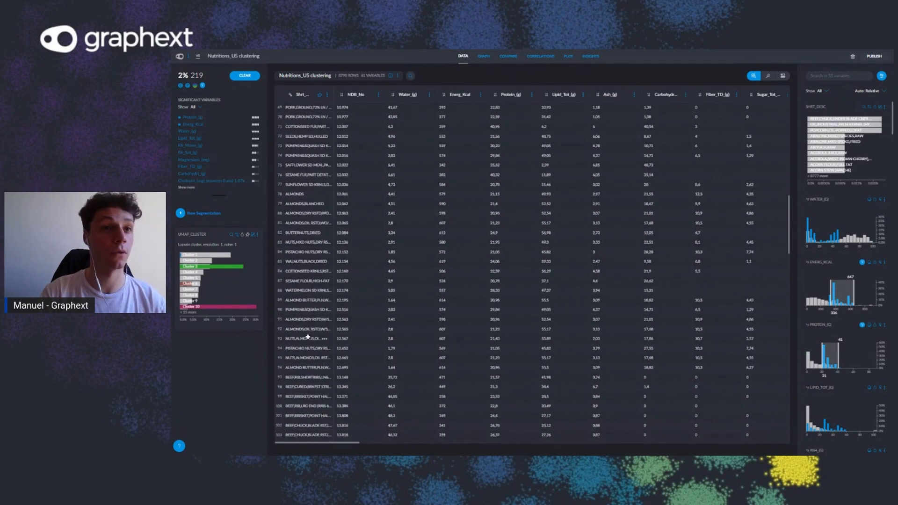
{"action": "scroll", "coordinate": [308, 337], "scroll_direction": "down", "scroll_amount": 2}
{"action": "scroll", "coordinate": [308, 337], "scroll_direction": "down", "scroll_amount": 2}
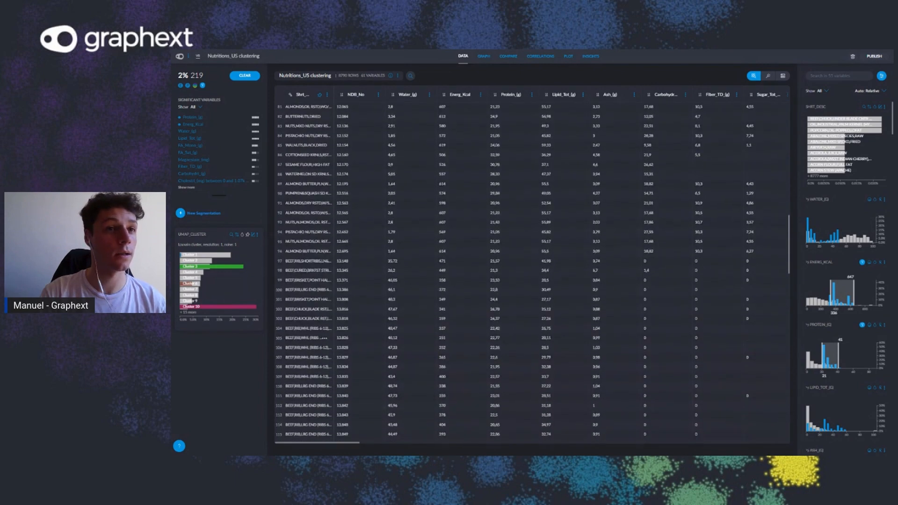
{"action": "scroll", "coordinate": [308, 337], "scroll_direction": "up", "scroll_amount": 2}
{"action": "scroll", "coordinate": [307, 402], "scroll_direction": "up", "scroll_amount": 20}
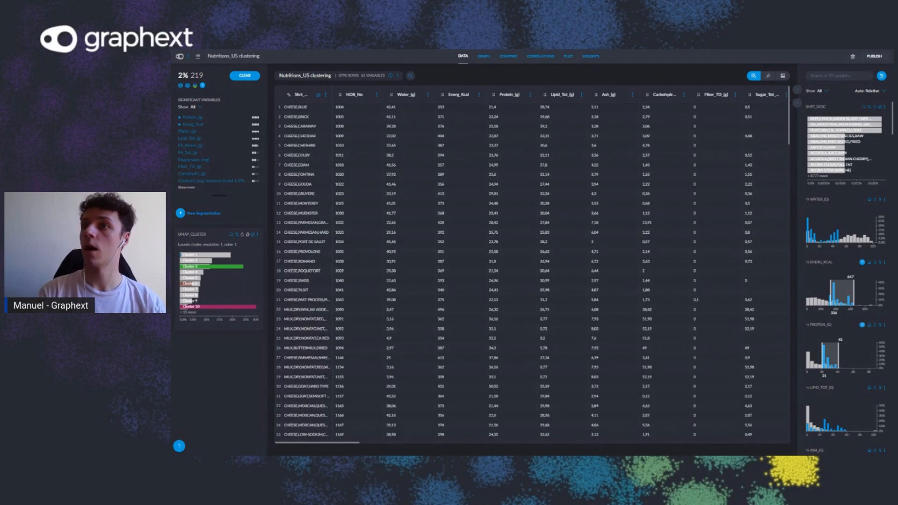
Clear the Protein_(g) and Energ_Kcal filters, then filter Lipid_Tot_(g) from 0 to about 7.2 and Energ_Kcal from 0 to about 95
{"action": "left_click", "coordinate": [863, 325]}
{"action": "left_click", "coordinate": [862, 263]}
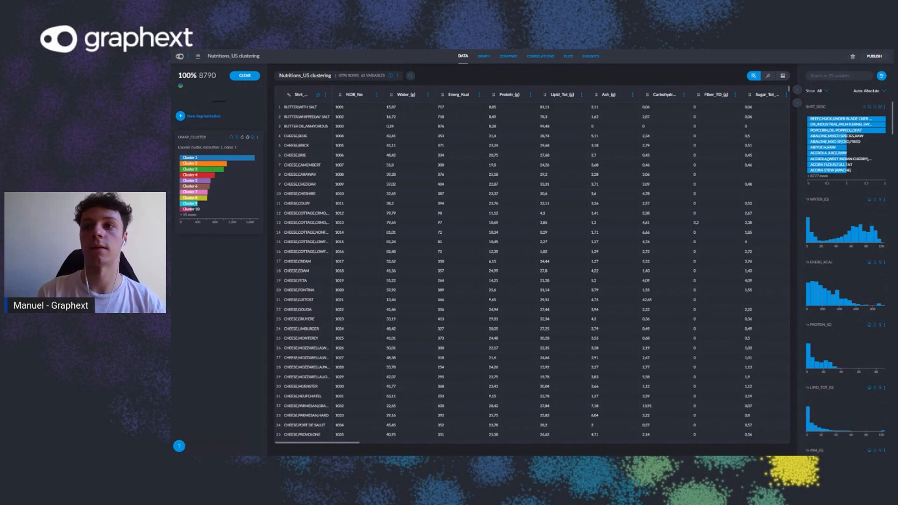
{"action": "left_click_drag", "start_coordinate": [812, 420], "coordinate": [806, 420]}
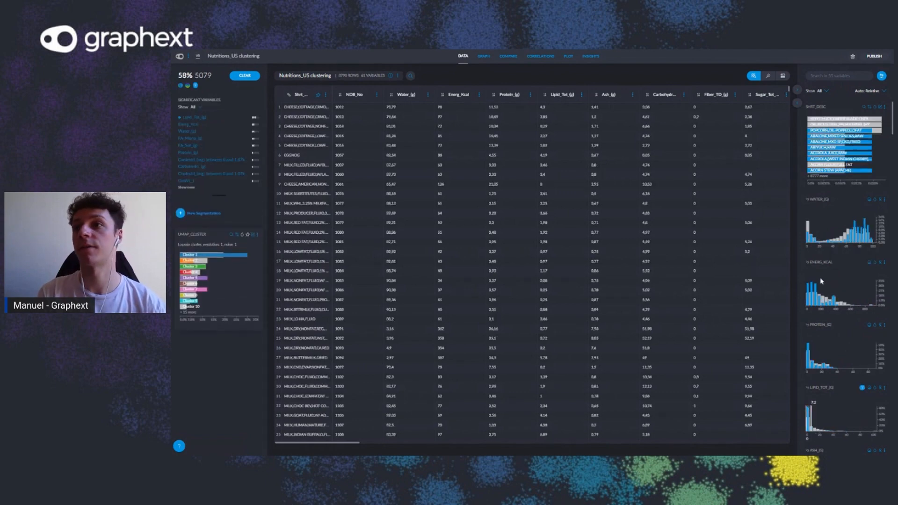
{"action": "left_click_drag", "start_coordinate": [813, 293], "coordinate": [806, 292]}
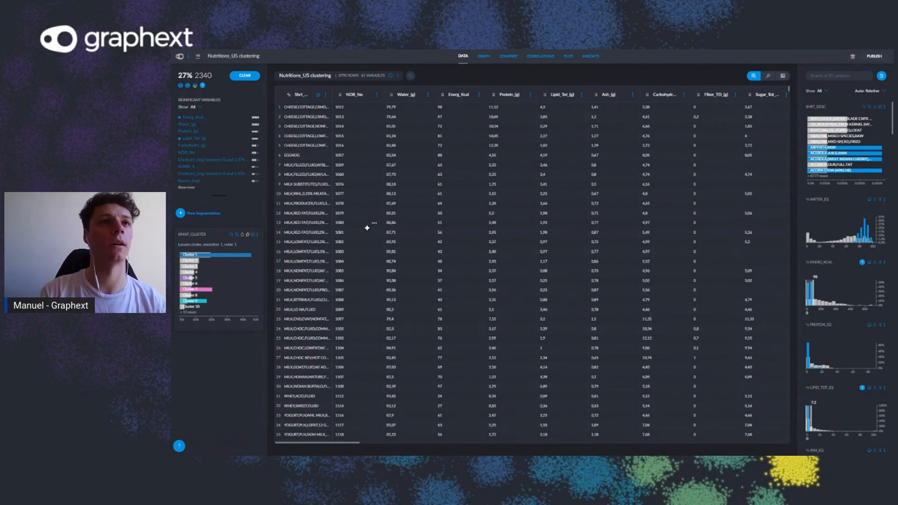
Look through the low-fat, low-calorie foods in the filtered table
{"action": "scroll", "coordinate": [338, 299], "scroll_direction": "down", "scroll_amount": 6}
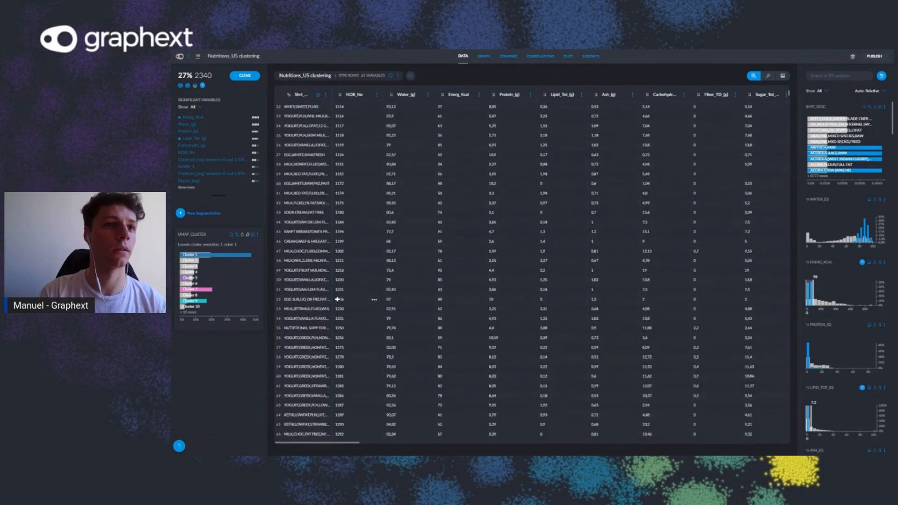
{"action": "scroll", "coordinate": [318, 293], "scroll_direction": "down", "scroll_amount": 5}
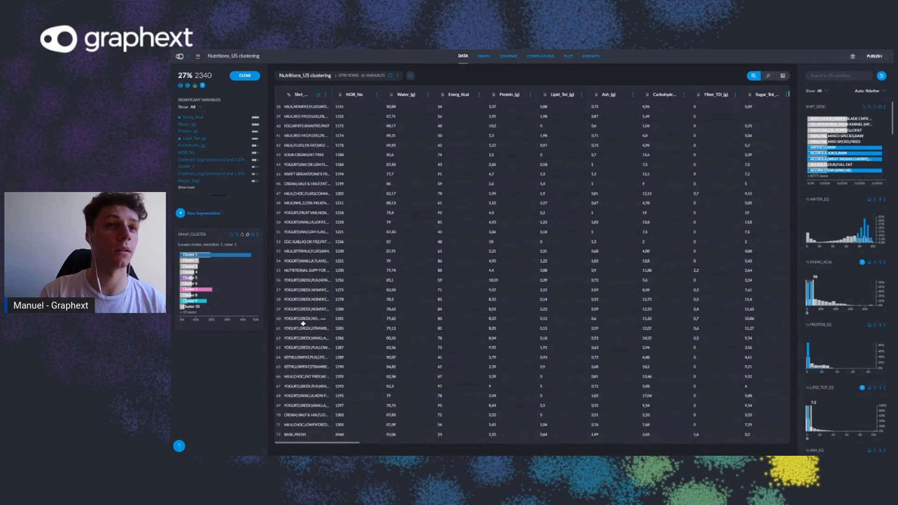
{"action": "scroll", "coordinate": [303, 323], "scroll_direction": "down", "scroll_amount": 15}
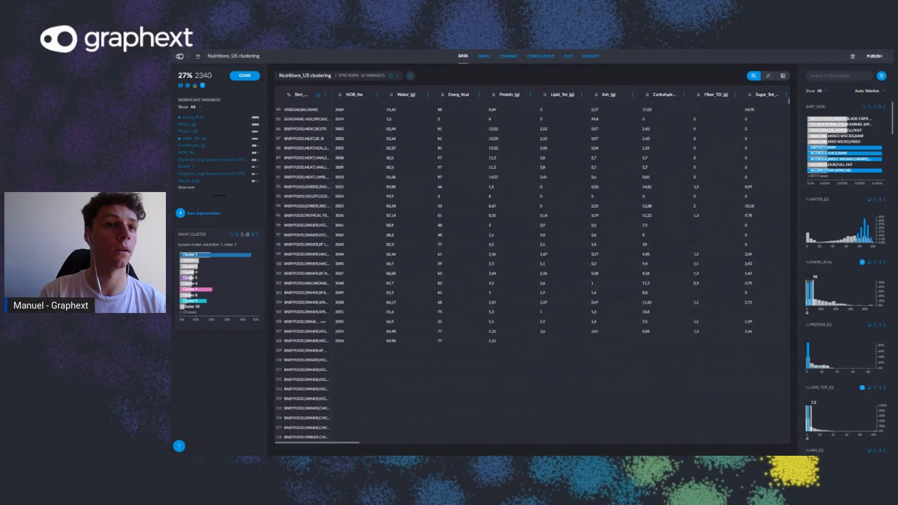
{"action": "scroll", "coordinate": [322, 363], "scroll_direction": "down", "scroll_amount": 20}
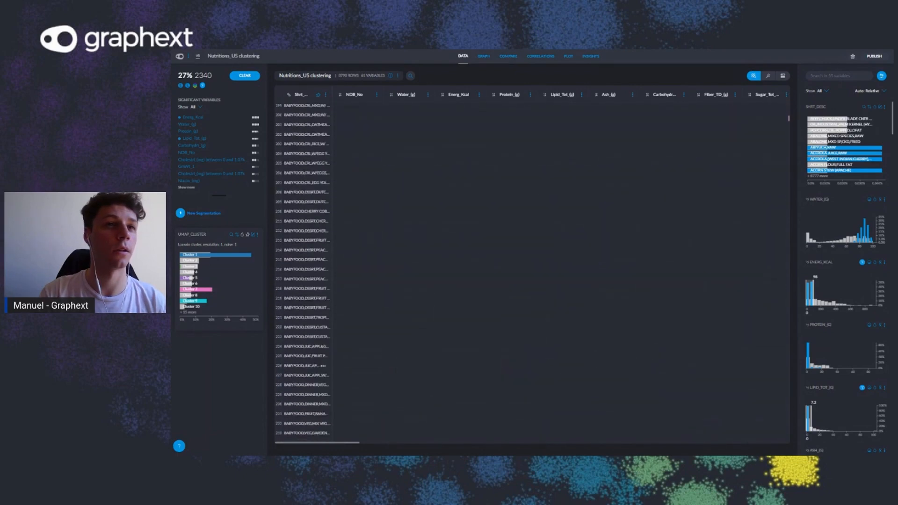
{"action": "scroll", "coordinate": [532, 269], "scroll_direction": "down", "scroll_amount": 11}
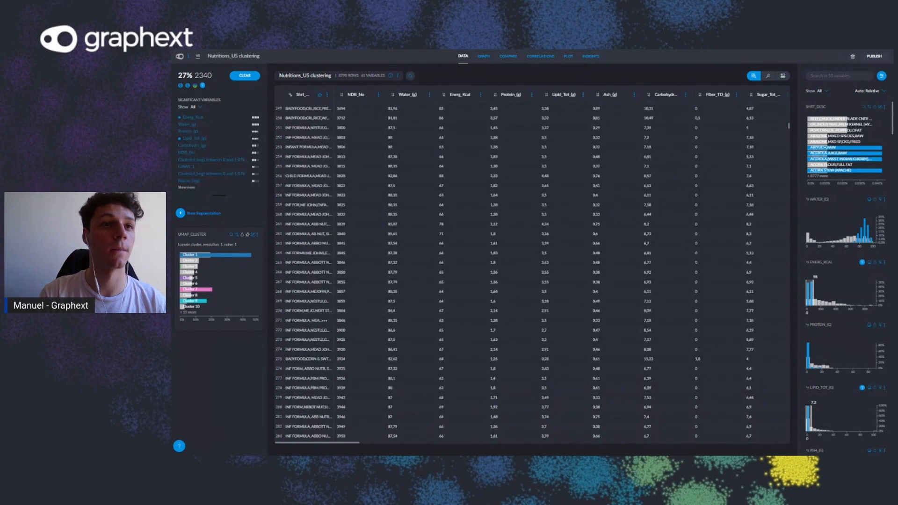
{"action": "scroll", "coordinate": [532, 269], "scroll_direction": "down", "scroll_amount": 9}
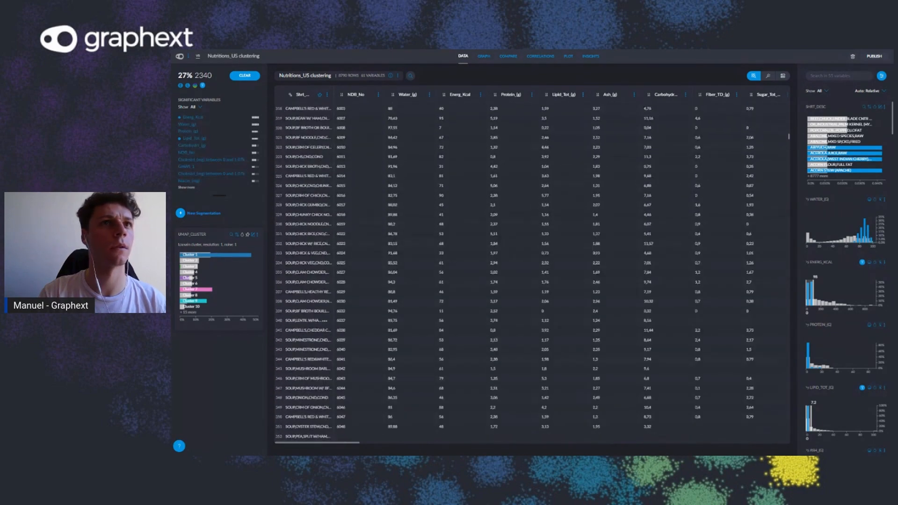
{"action": "scroll", "coordinate": [531, 269], "scroll_direction": "down", "scroll_amount": 7}
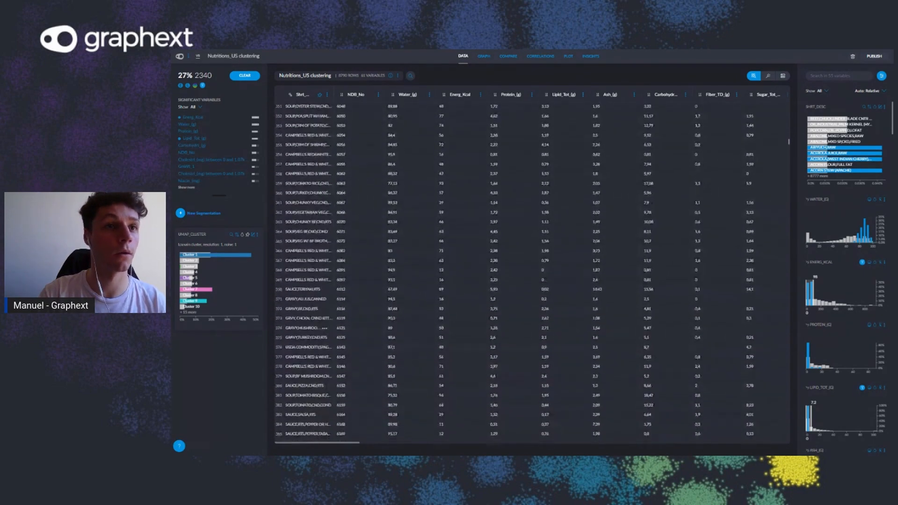
{"action": "scroll", "coordinate": [532, 269], "scroll_direction": "down", "scroll_amount": 10}
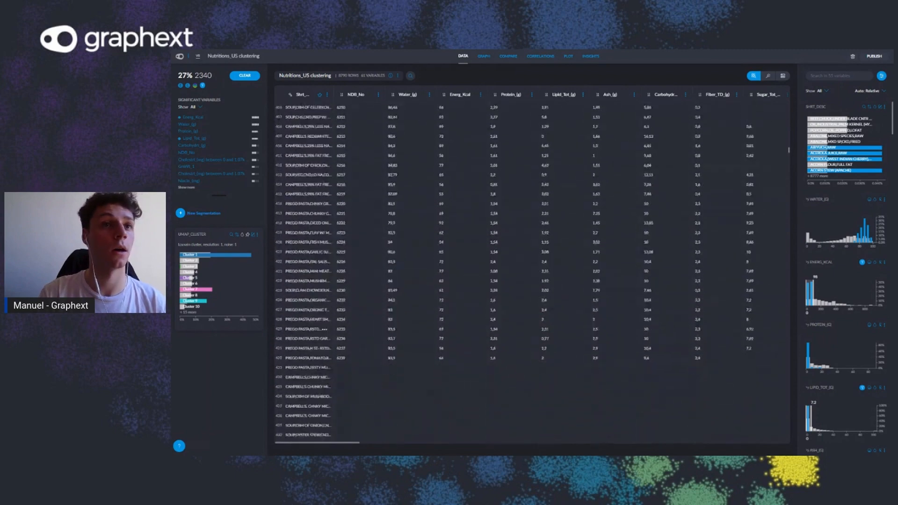
{"action": "scroll", "coordinate": [532, 269], "scroll_direction": "down", "scroll_amount": 1}
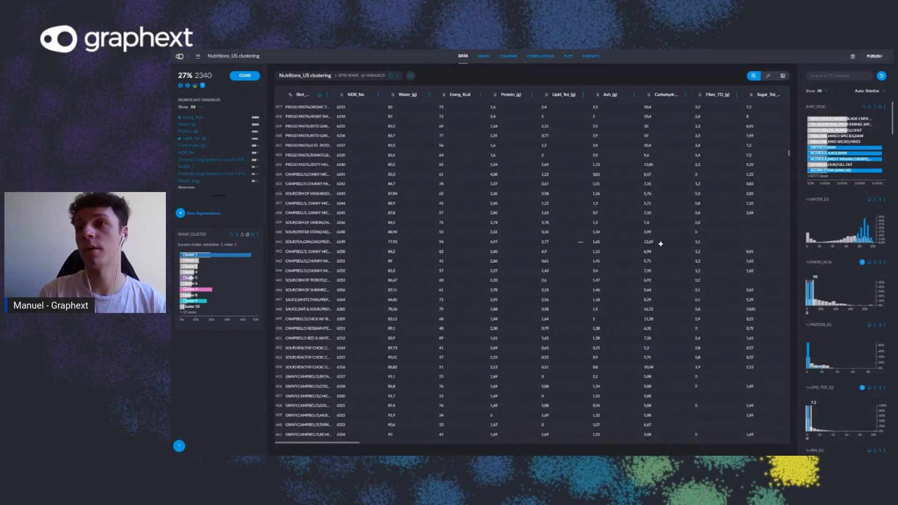
Shift the Energ_Kcal filter to the range from about 184 to 283 for the low-fat foods
{"action": "left_click_drag", "start_coordinate": [816, 289], "coordinate": [829, 290]}
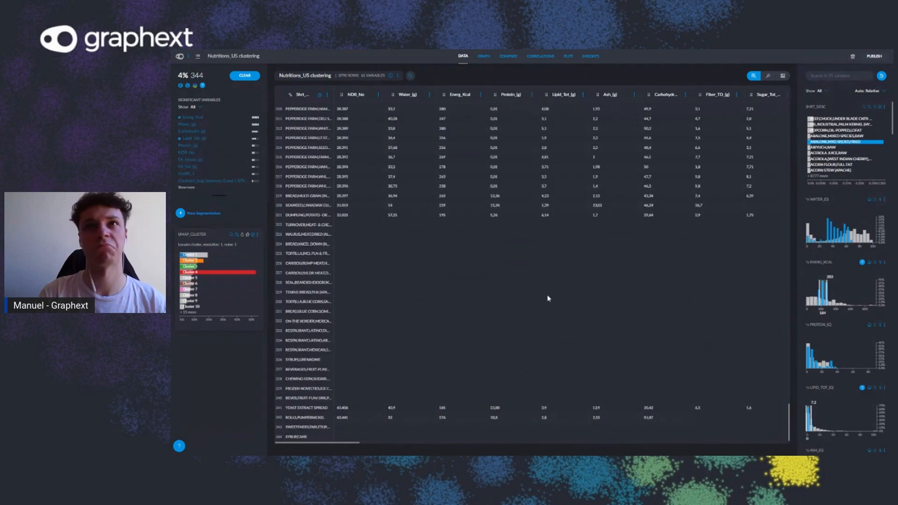
Look through the foods matching the combined Lipid_Tot_(g) and Energ_Kcal filters, going back up from the last rows
{"action": "scroll", "coordinate": [661, 279], "scroll_direction": "up", "scroll_amount": 14}
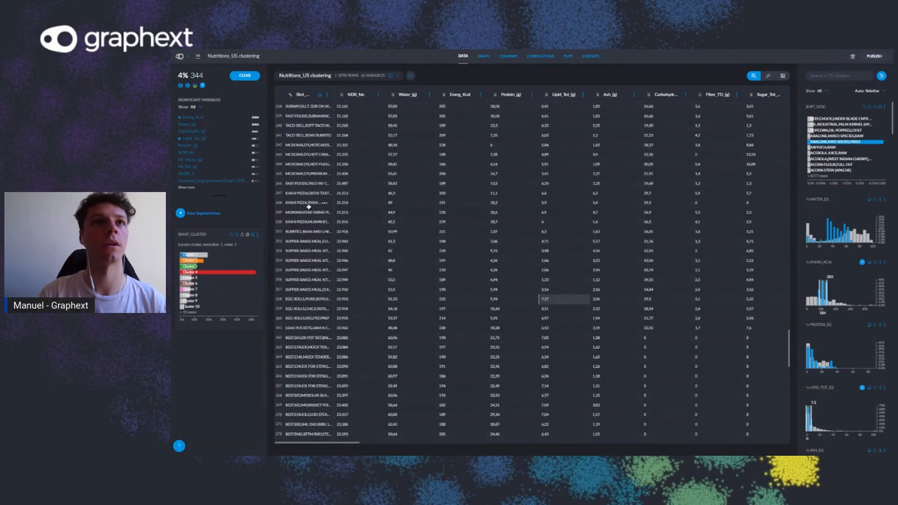
{"action": "scroll", "coordinate": [309, 207], "scroll_direction": "up", "scroll_amount": 17}
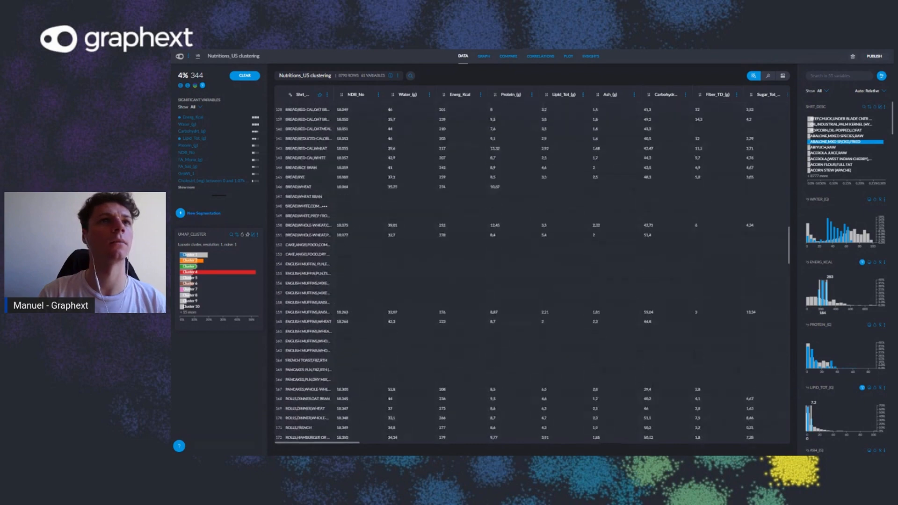
{"action": "scroll", "coordinate": [532, 275], "scroll_direction": "up", "scroll_amount": 4}
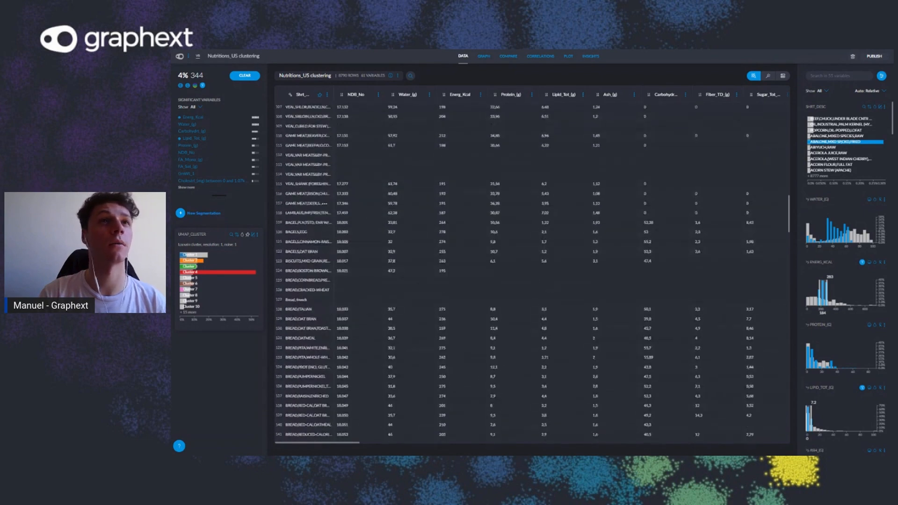
{"action": "scroll", "coordinate": [332, 188], "scroll_direction": "up", "scroll_amount": 2}
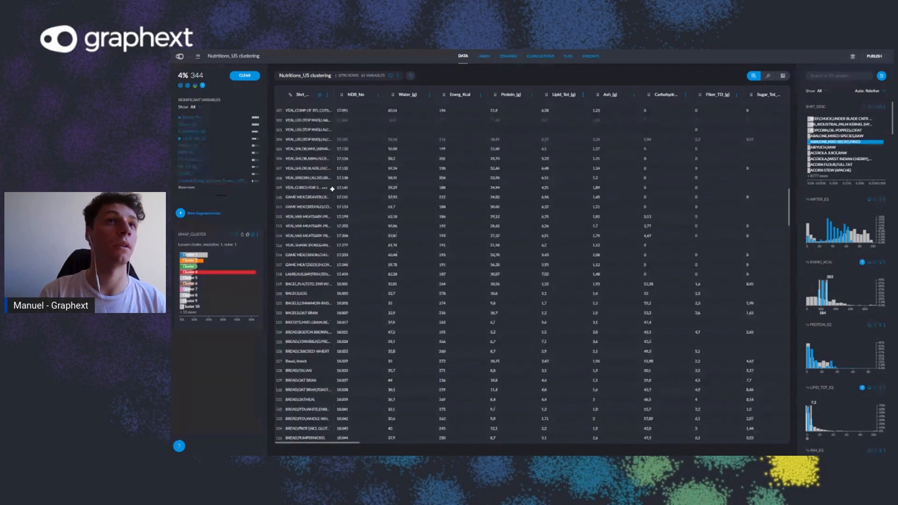
{"action": "scroll", "coordinate": [332, 188], "scroll_direction": "up", "scroll_amount": 4}
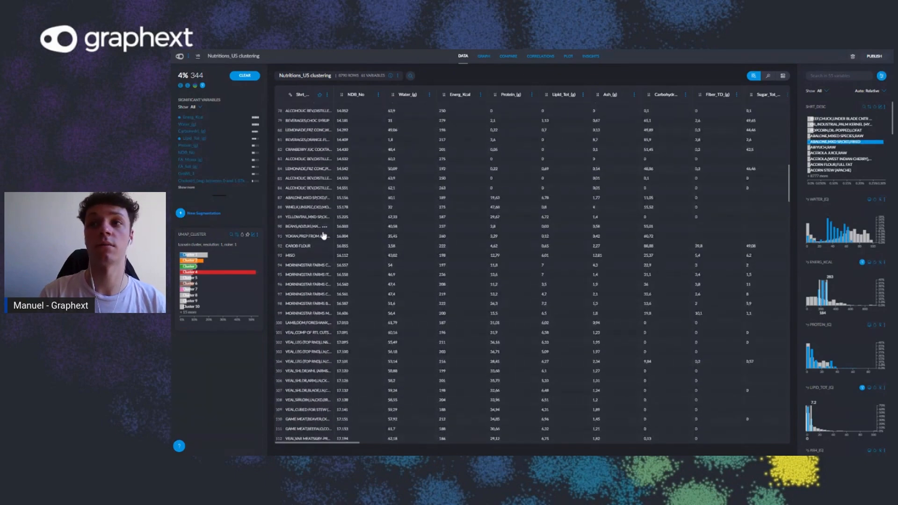
{"action": "scroll", "coordinate": [324, 235], "scroll_direction": "up", "scroll_amount": 5}
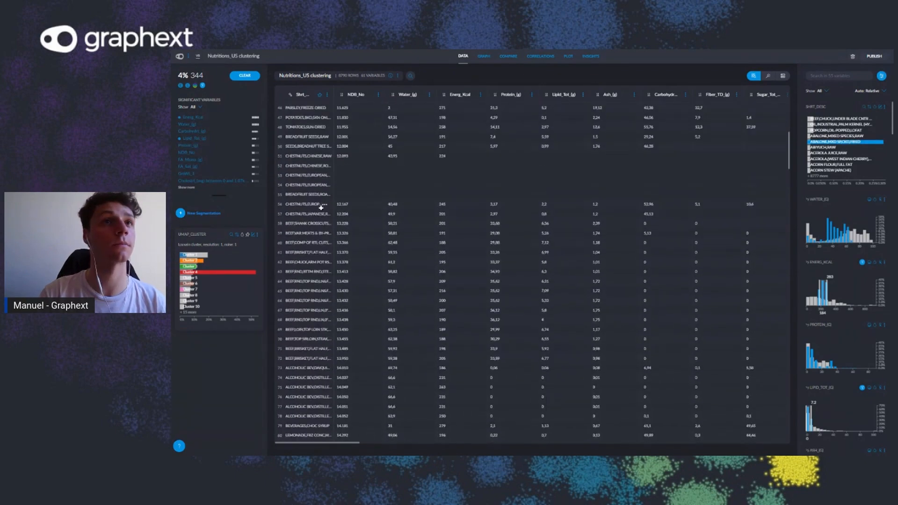
{"action": "scroll", "coordinate": [320, 207], "scroll_direction": "up", "scroll_amount": 1}
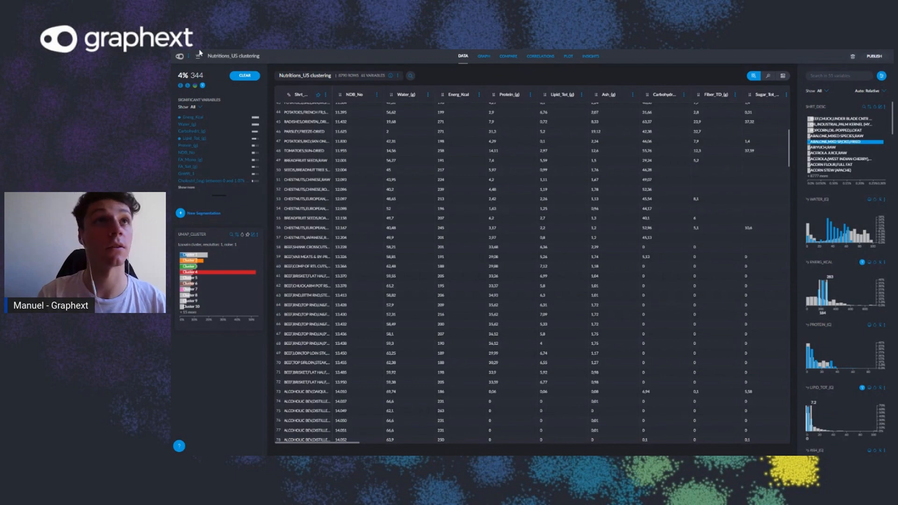
Clear all filters and set up a comparison of three segments based on the Shrt_Desc variable
{"action": "left_click", "coordinate": [244, 76]}
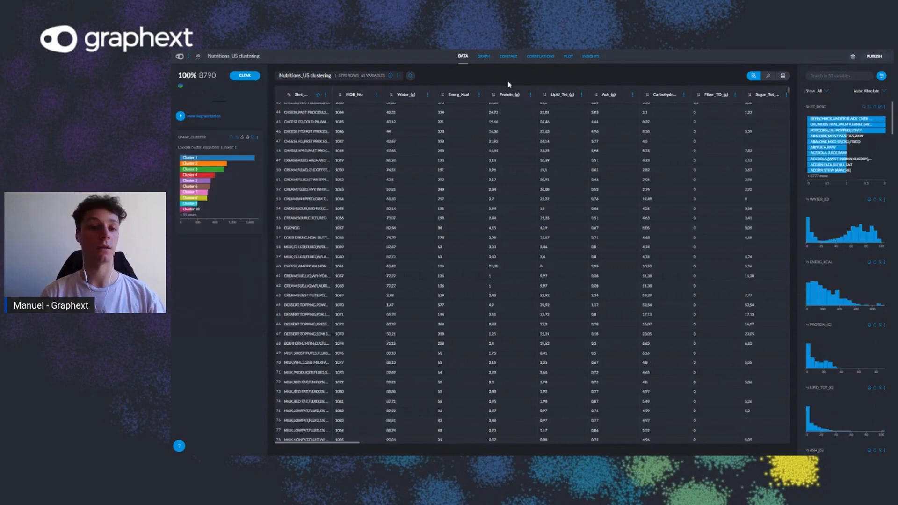
{"action": "left_click", "coordinate": [509, 56]}
{"action": "left_click", "coordinate": [458, 260]}
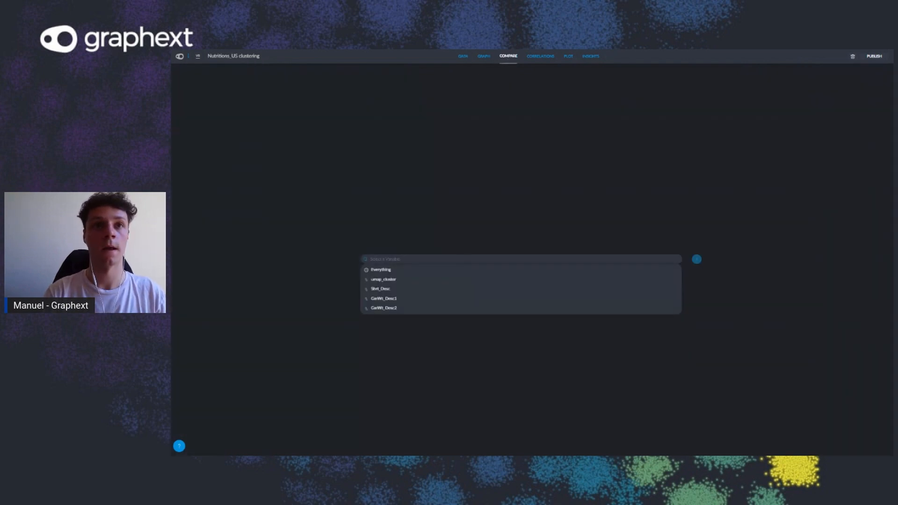
{"action": "left_click", "coordinate": [443, 289]}
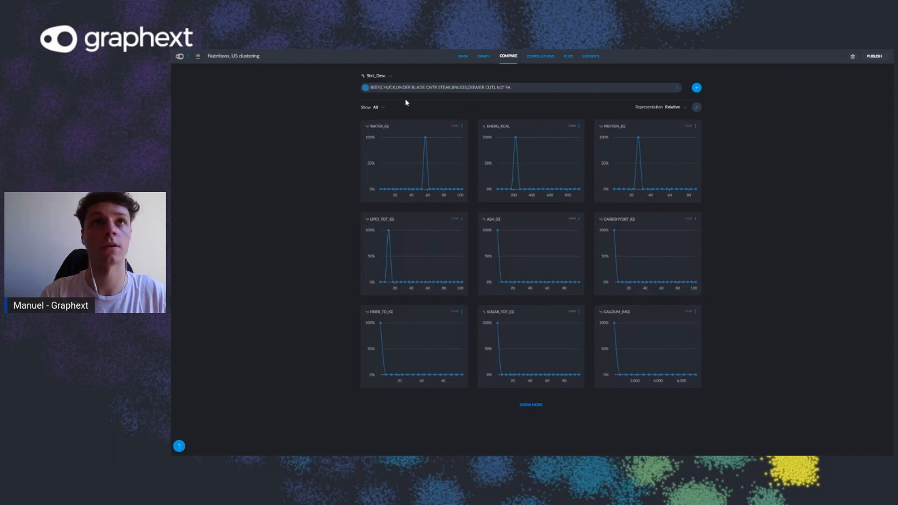
{"action": "left_click", "coordinate": [696, 88]}
{"action": "left_click", "coordinate": [696, 89]}
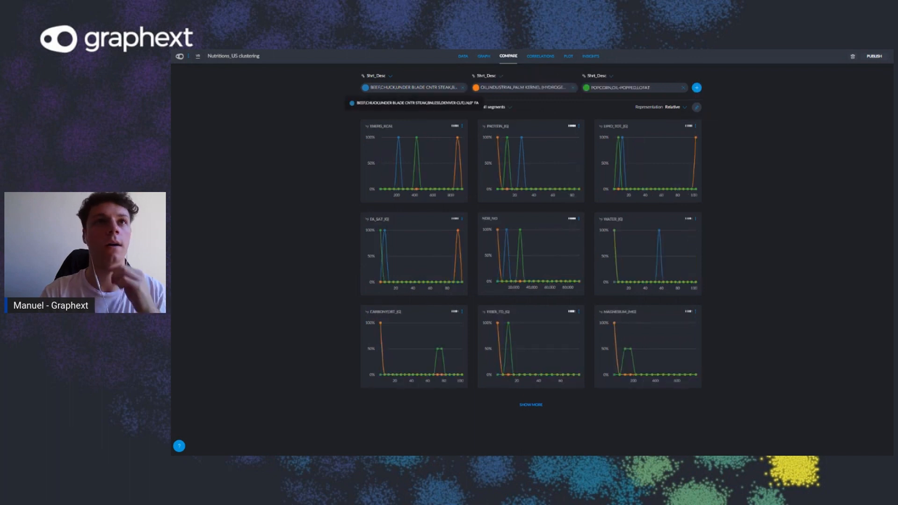
Change the second compared food to BARBECUE LOAF,PORK,BEEF and the third to COD,ATLANTIC,RAW
{"action": "left_click", "coordinate": [519, 87]}
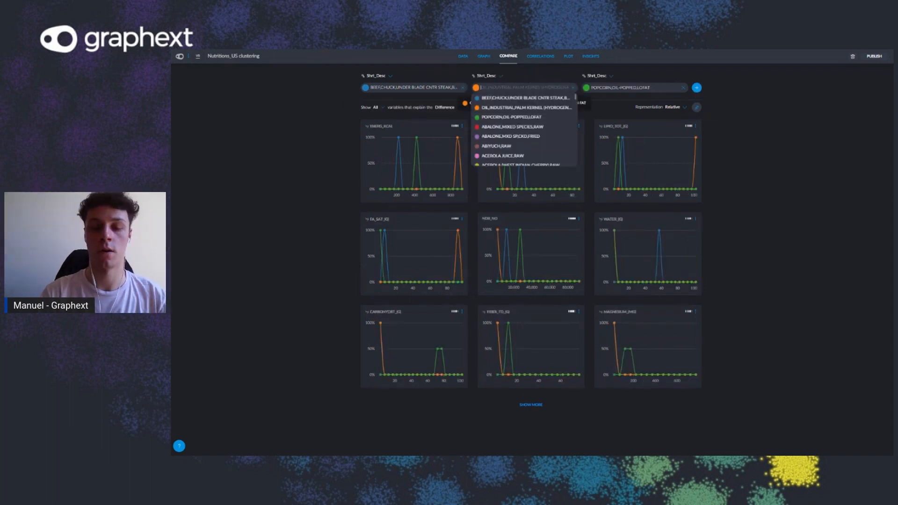
{"action": "type", "text": "pork"}
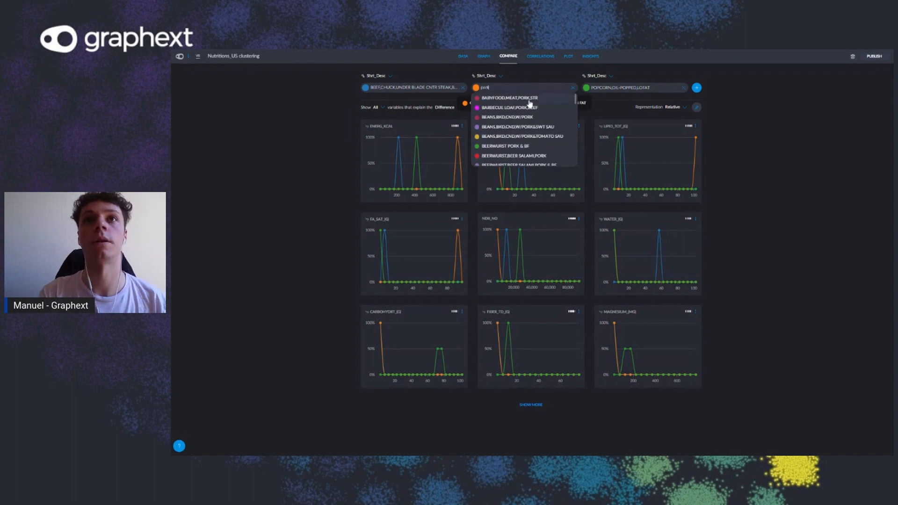
{"action": "left_click", "coordinate": [519, 108]}
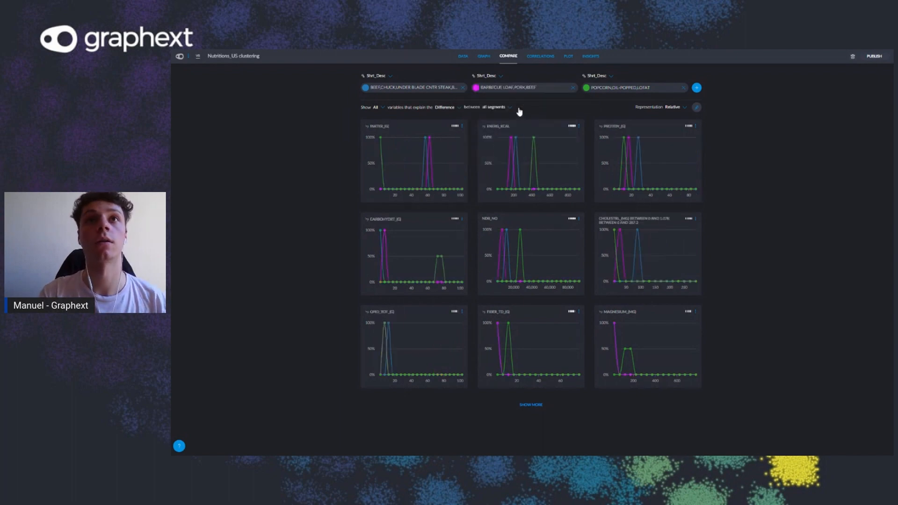
{"action": "left_click", "coordinate": [607, 87]}
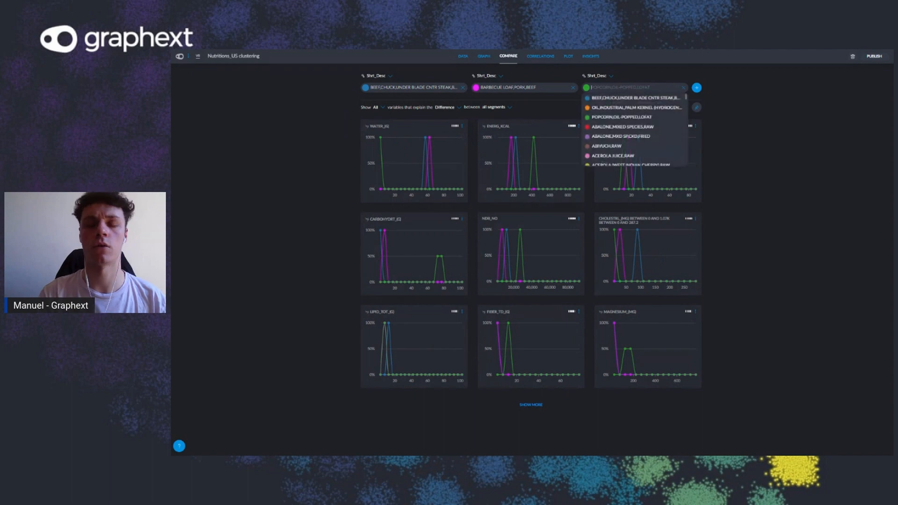
{"action": "type", "text": "cod"}
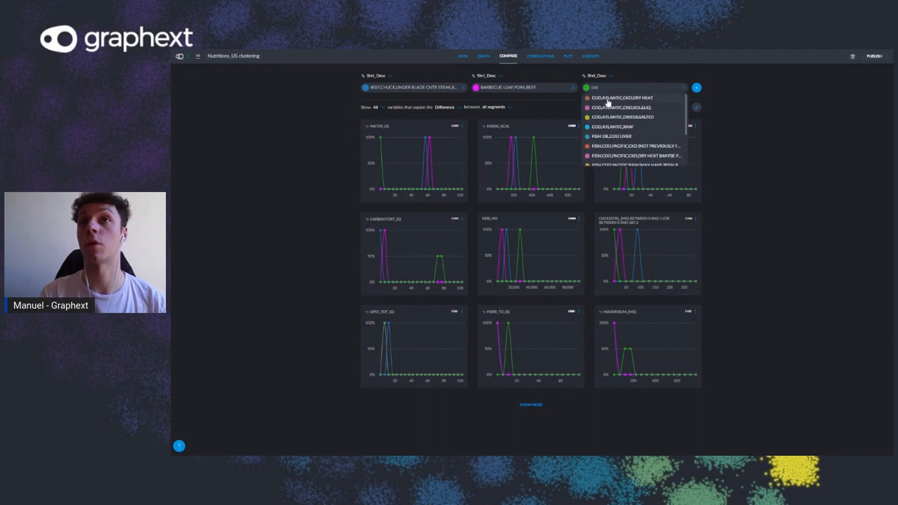
{"action": "left_click", "coordinate": [603, 127]}
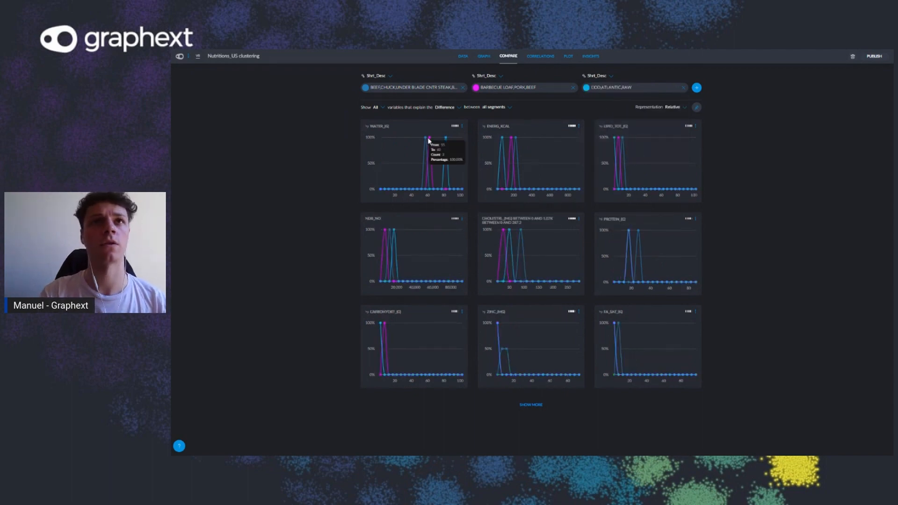
Recolor the beef chuck segment red and the barbecue loaf segment pink in the comparison charts
{"action": "left_click", "coordinate": [366, 88]}
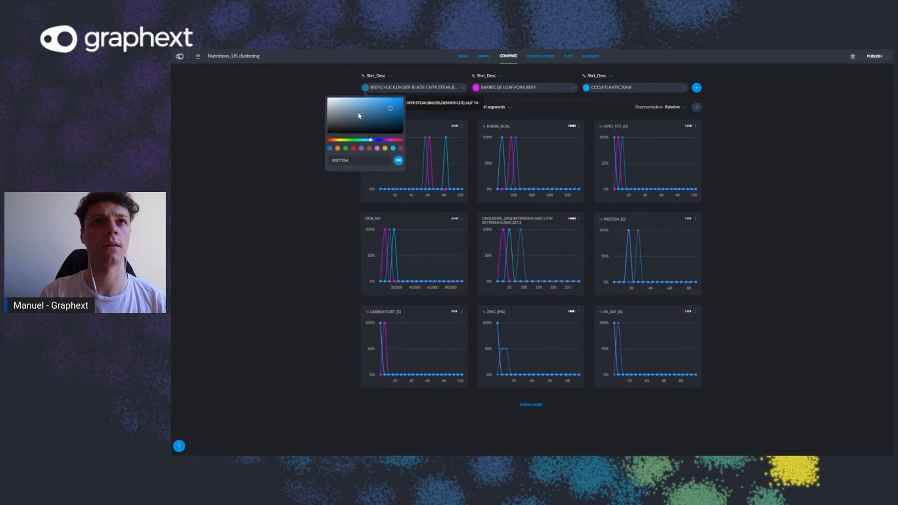
{"action": "left_click", "coordinate": [354, 148]}
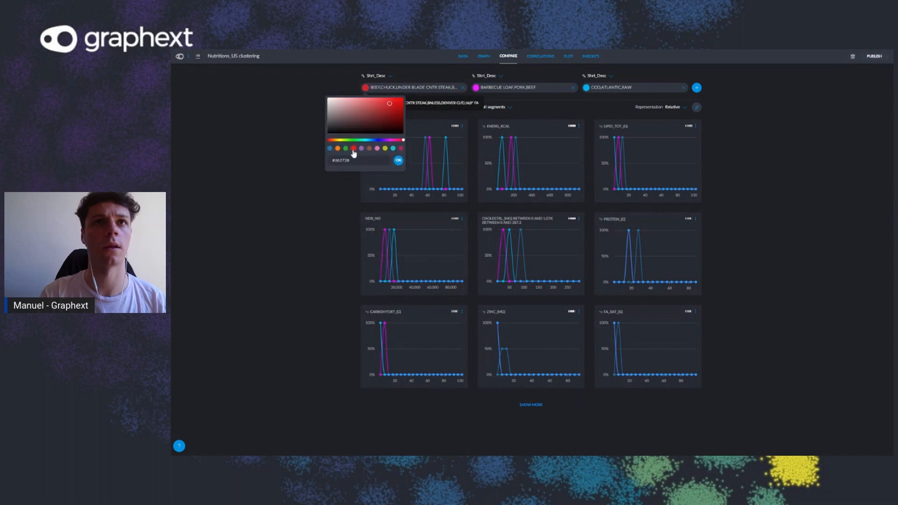
{"action": "left_click", "coordinate": [398, 160]}
{"action": "left_click", "coordinate": [476, 88]}
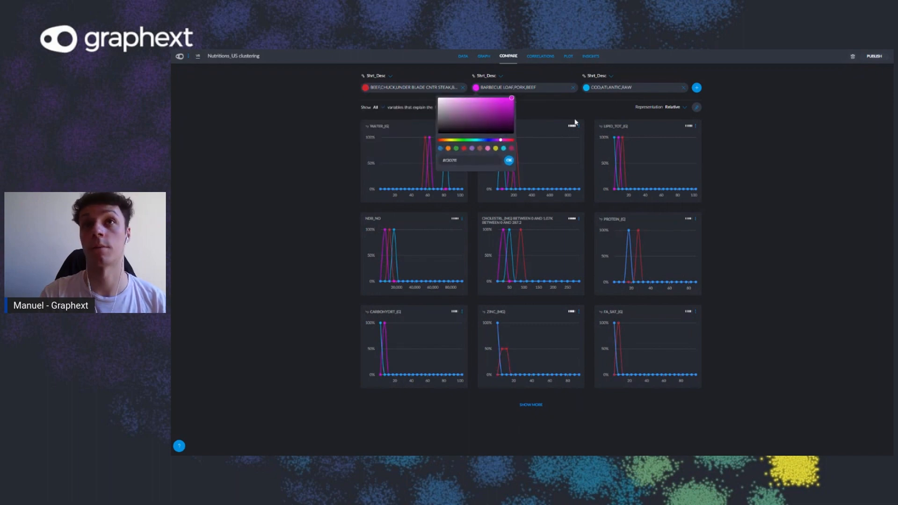
{"action": "left_click", "coordinate": [487, 149]}
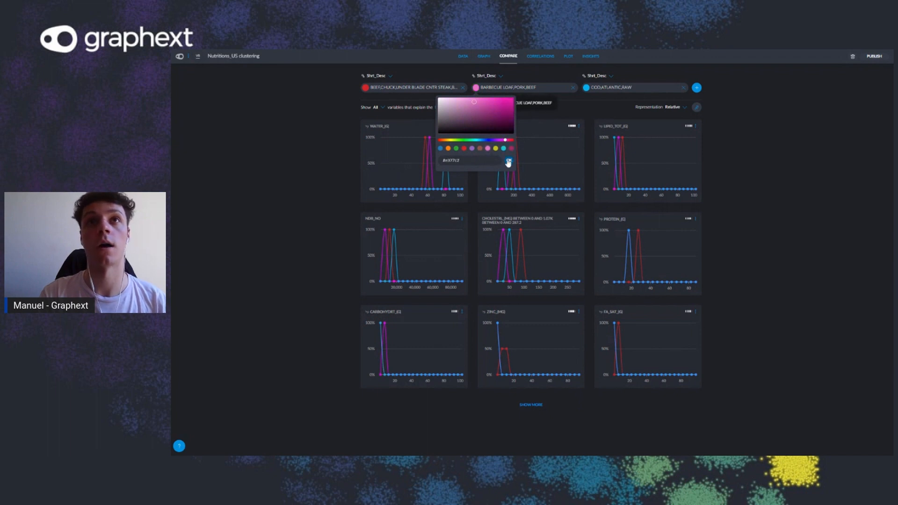
{"action": "left_click", "coordinate": [508, 162]}
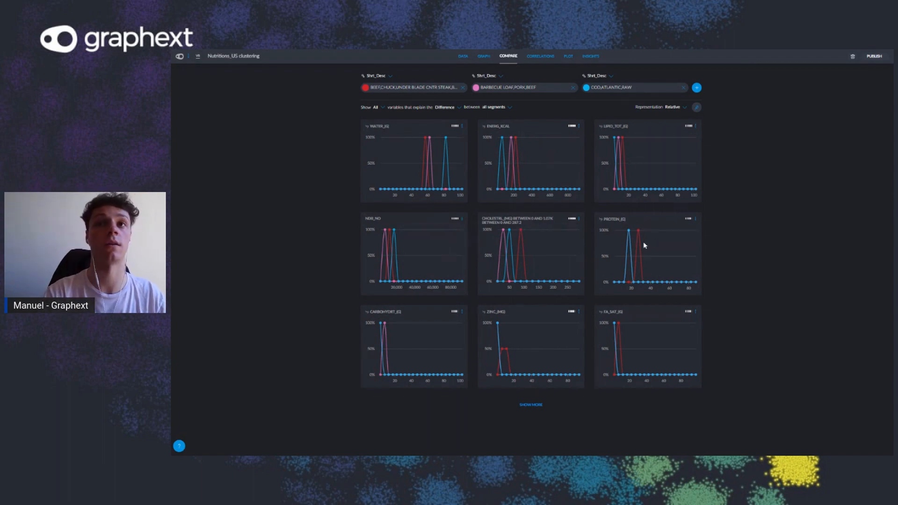
{"action": "mouse_move", "coordinate": [630, 234]}
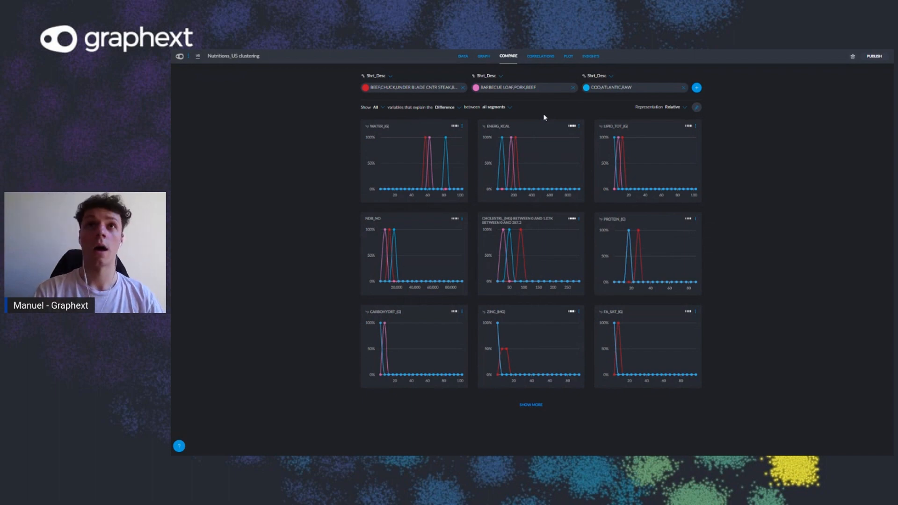
Show the cluster graph and expand the umap_cluster list down to Cluster 25
{"action": "left_click", "coordinate": [484, 56]}
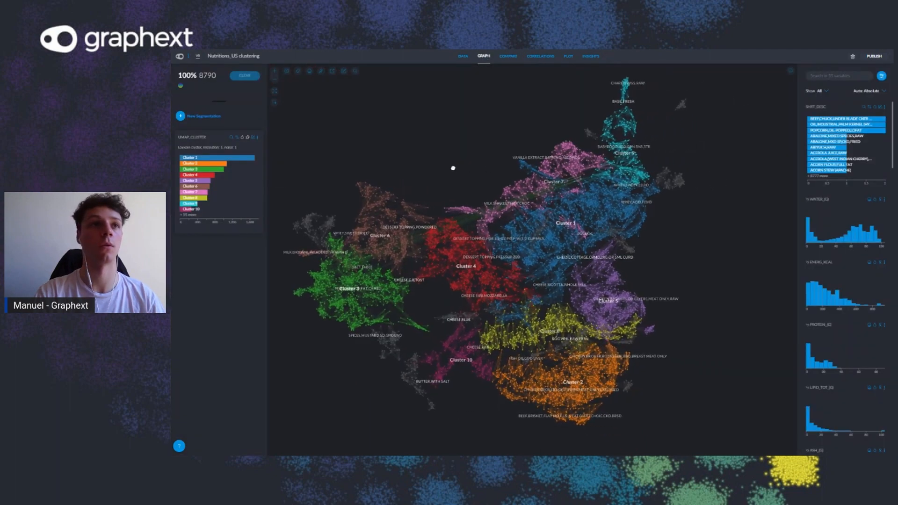
{"action": "left_click", "coordinate": [191, 215]}
{"action": "left_click", "coordinate": [186, 280]}
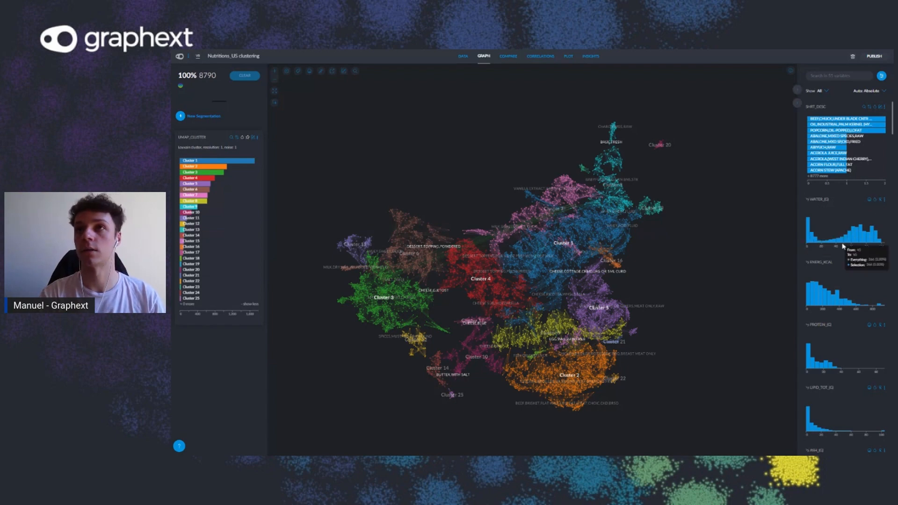
{"action": "left_click_drag", "start_coordinate": [683, 194], "coordinate": [698, 191]}
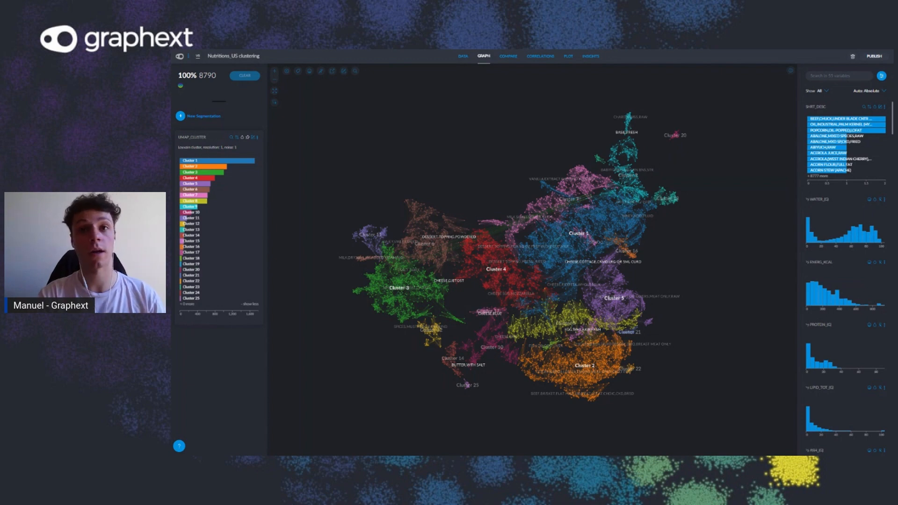
{"action": "left_click_drag", "start_coordinate": [657, 206], "coordinate": [640, 232]}
{"action": "left_click_drag", "start_coordinate": [634, 239], "coordinate": [634, 231]}
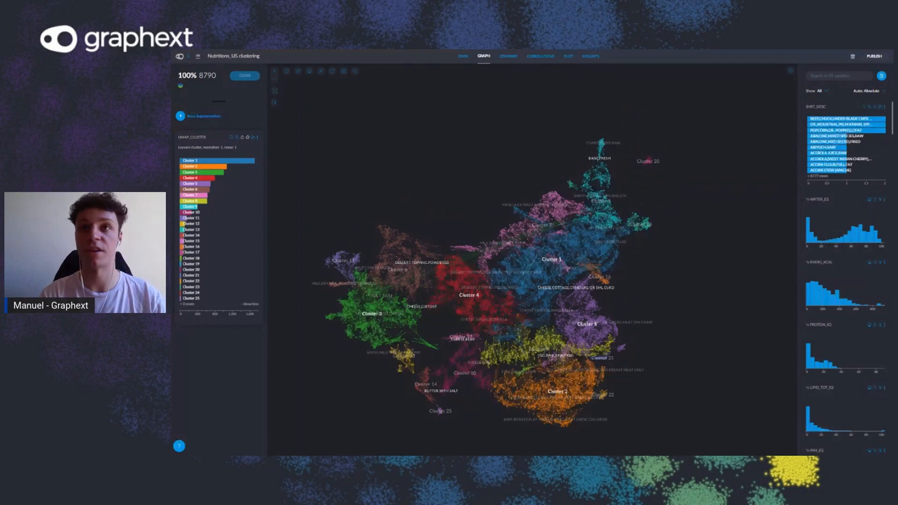
{"action": "left_click_drag", "start_coordinate": [677, 285], "coordinate": [692, 266]}
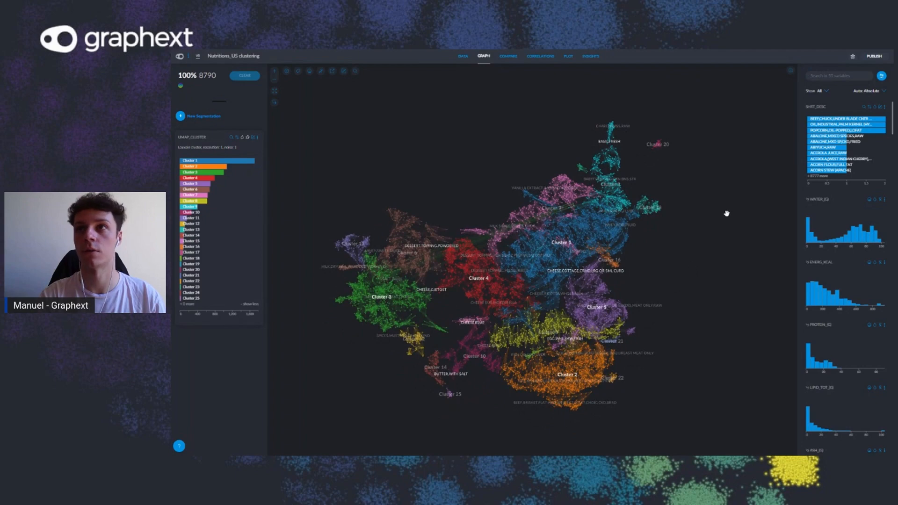
Color the graph by Water_(g) and examine the foods in the yellow, high-water region up close
{"action": "left_click", "coordinate": [875, 200]}
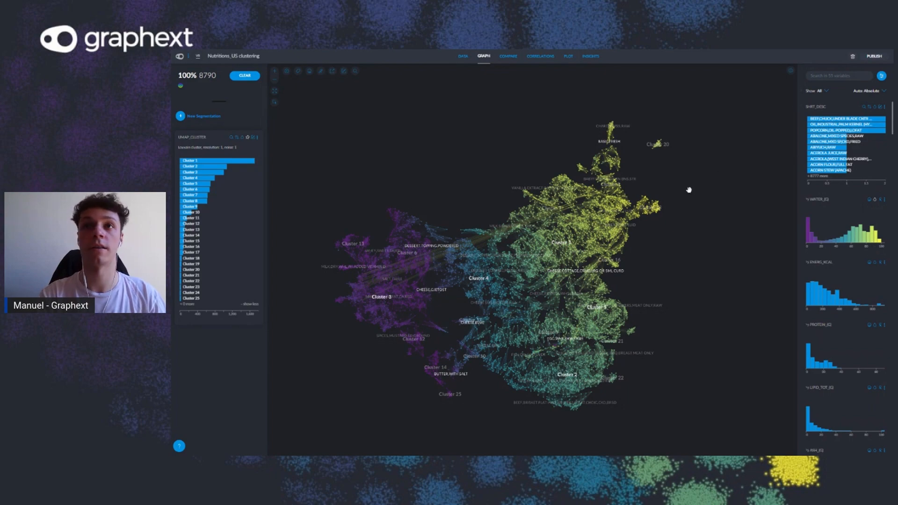
{"action": "scroll", "coordinate": [644, 184], "scroll_direction": "up", "scroll_amount": 5}
{"action": "scroll", "coordinate": [583, 152], "scroll_direction": "down", "scroll_amount": 6}
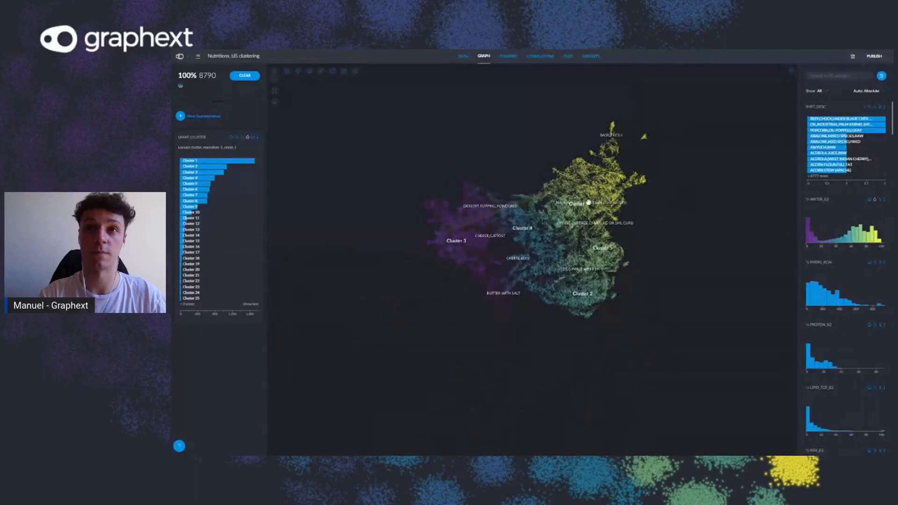
{"action": "left_click_drag", "start_coordinate": [624, 172], "coordinate": [614, 188]}
{"action": "scroll", "coordinate": [614, 187], "scroll_direction": "up", "scroll_amount": 2}
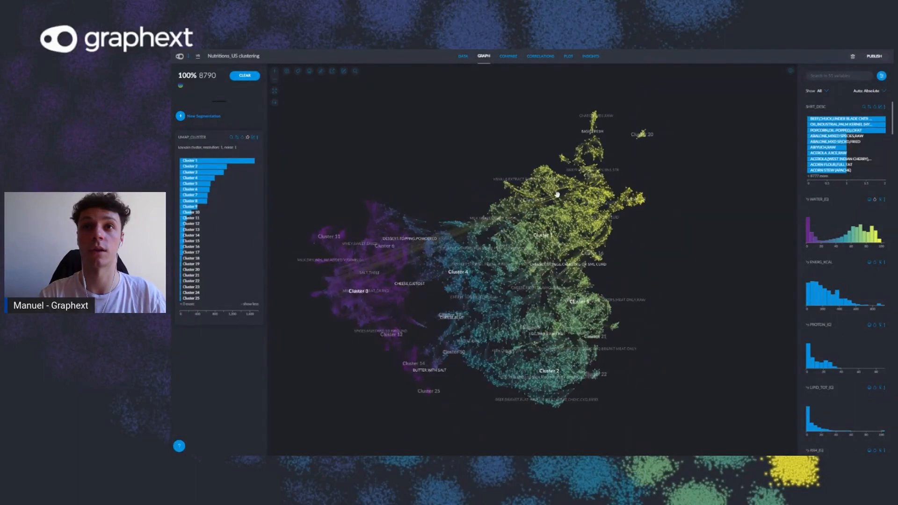
{"action": "scroll", "coordinate": [591, 195], "scroll_direction": "up", "scroll_amount": 3}
{"action": "scroll", "coordinate": [529, 255], "scroll_direction": "up", "scroll_amount": 3}
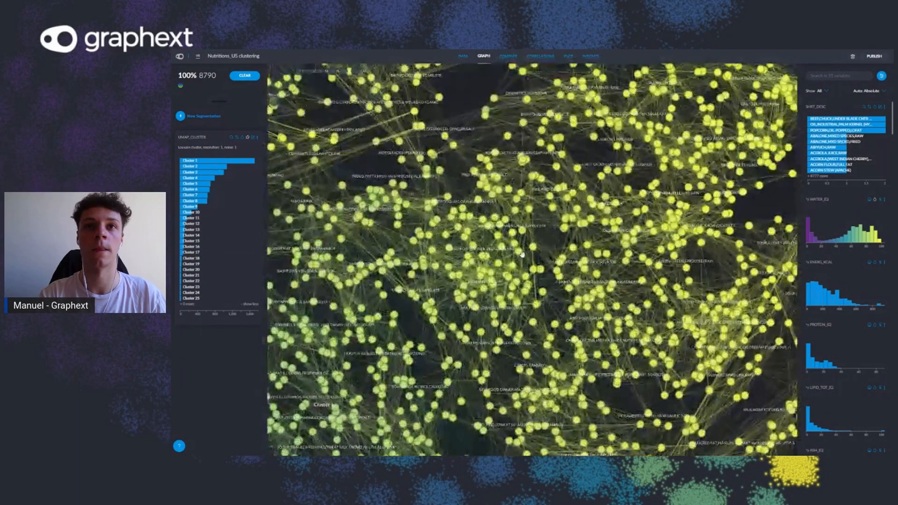
{"action": "left_click_drag", "start_coordinate": [539, 173], "coordinate": [499, 257]}
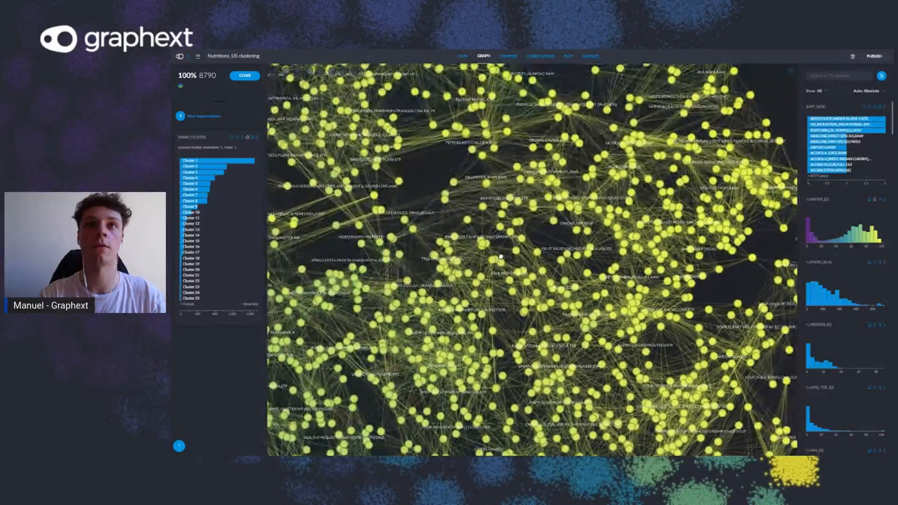
{"action": "scroll", "coordinate": [666, 231], "scroll_direction": "down", "scroll_amount": 1}
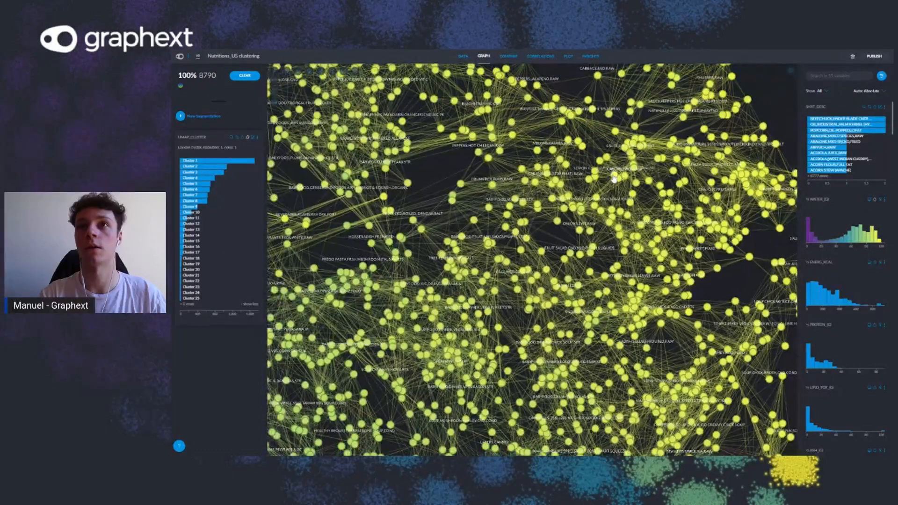
{"action": "scroll", "coordinate": [647, 236], "scroll_direction": "down", "scroll_amount": 3}
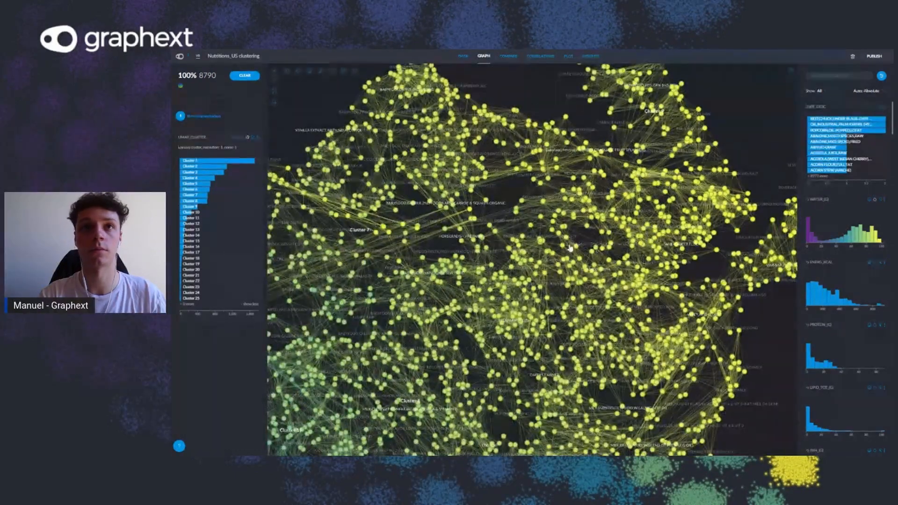
Take a final look at the high-water foods and clear the Water_(g) coloring to restore the graph's cluster colors
{"action": "scroll", "coordinate": [535, 224], "scroll_direction": "up", "scroll_amount": 3}
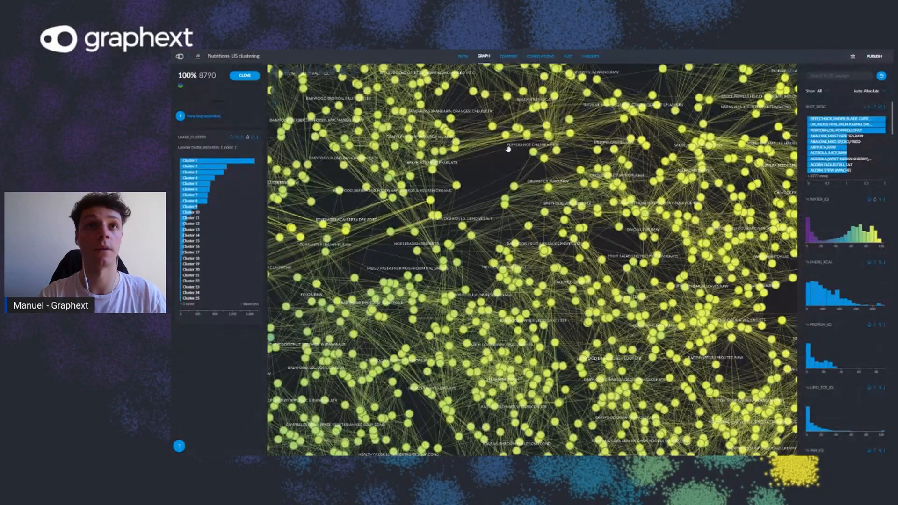
{"action": "scroll", "coordinate": [563, 201], "scroll_direction": "down", "scroll_amount": 5}
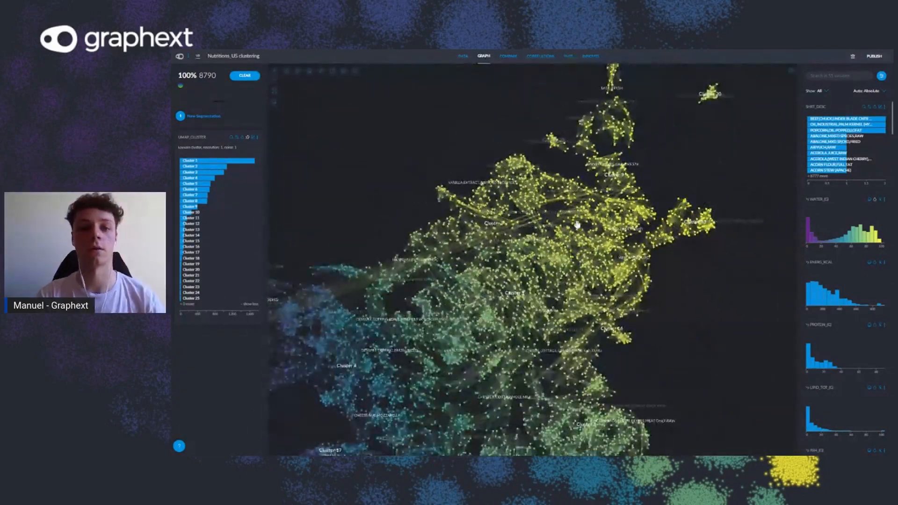
{"action": "scroll", "coordinate": [577, 225], "scroll_direction": "down", "scroll_amount": 2}
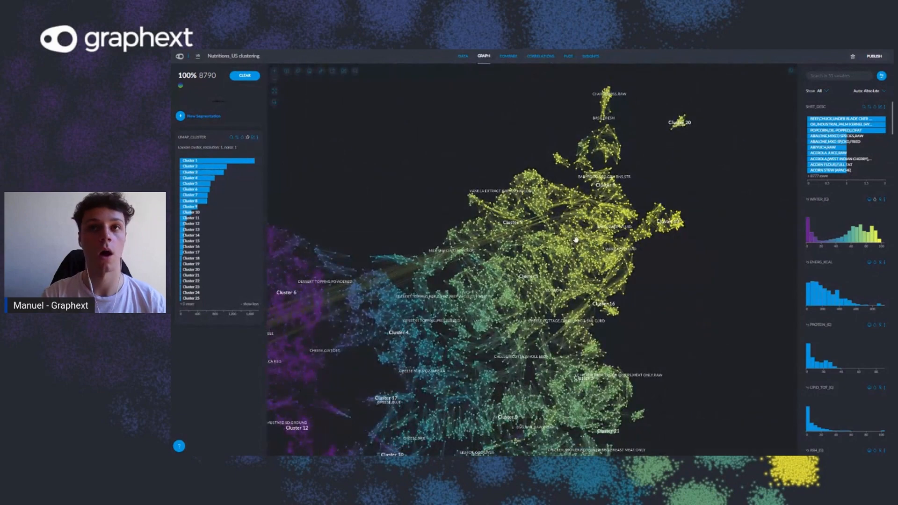
{"action": "scroll", "coordinate": [576, 239], "scroll_direction": "down", "scroll_amount": 4}
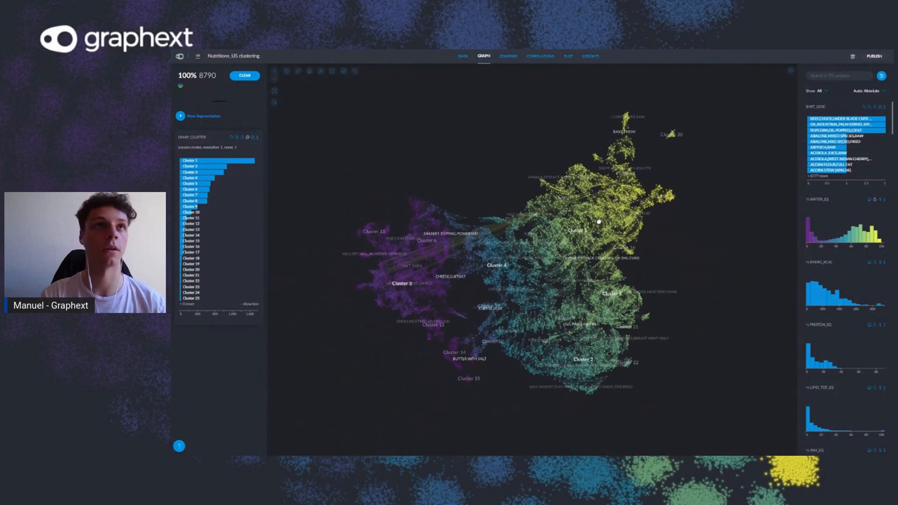
{"action": "left_click", "coordinate": [251, 76]}
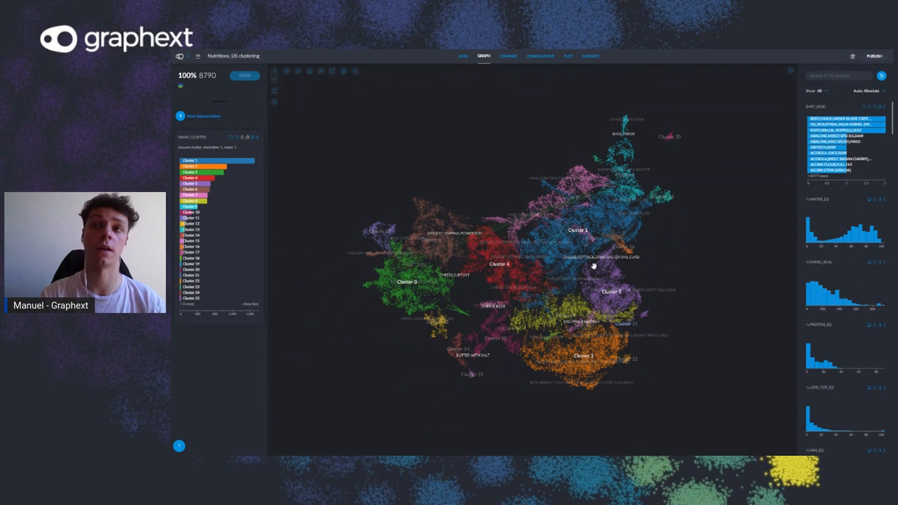
Color the graph by Energ_Kcal and examine the yellow, high-calorie foods around Cluster 14 and Cluster 25 up close
{"action": "left_click", "coordinate": [875, 264]}
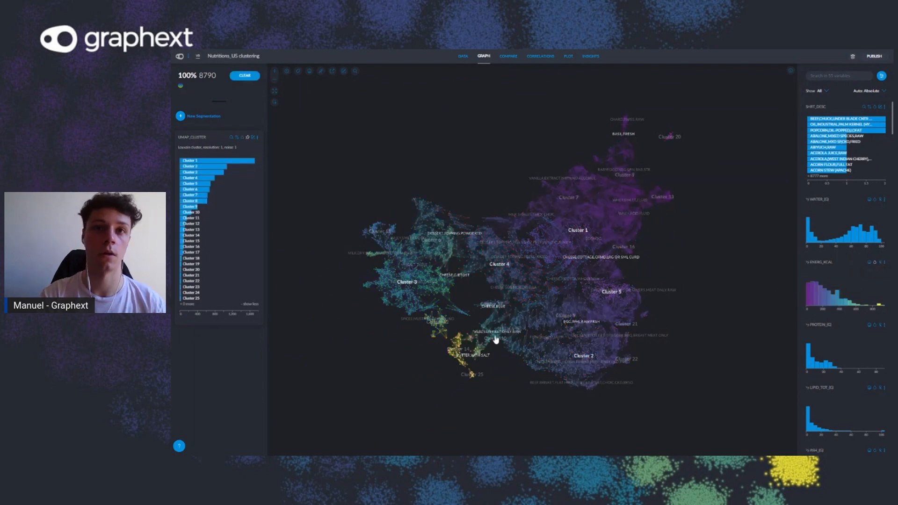
{"action": "scroll", "coordinate": [453, 365], "scroll_direction": "up", "scroll_amount": 5}
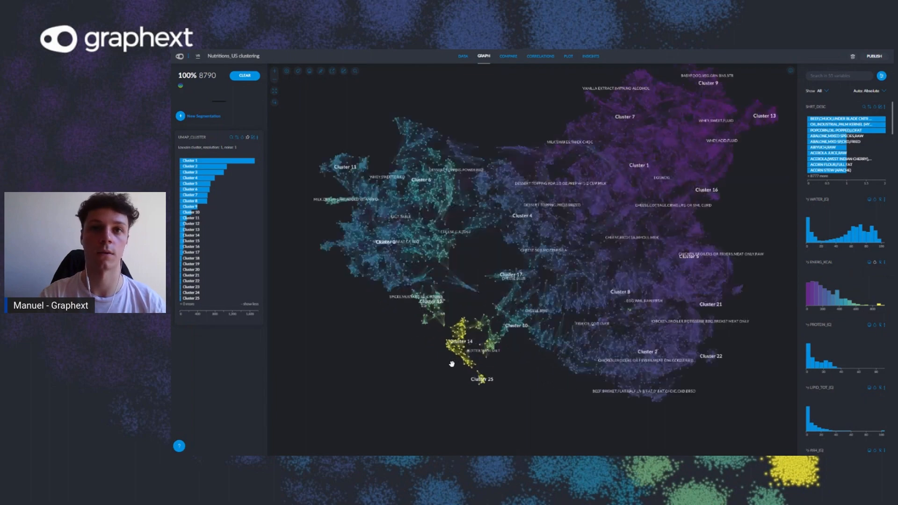
{"action": "scroll", "coordinate": [468, 371], "scroll_direction": "up", "scroll_amount": 5}
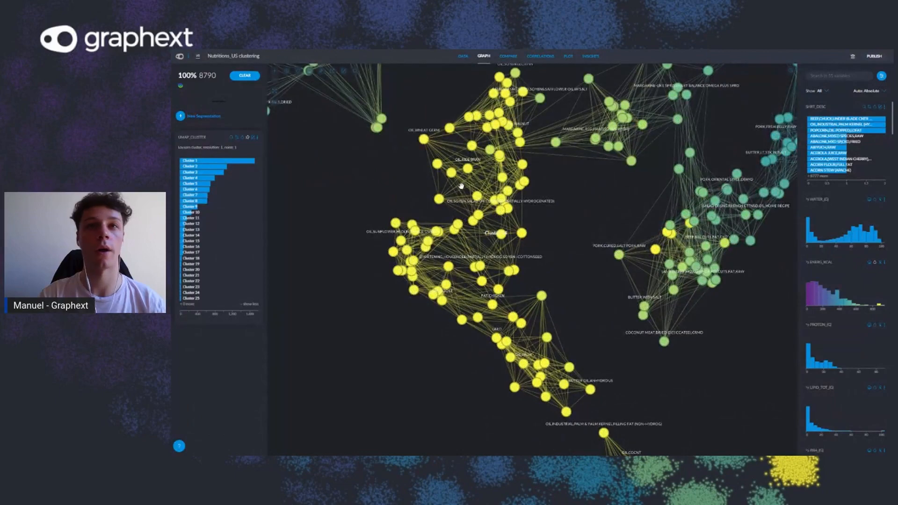
{"action": "scroll", "coordinate": [597, 161], "scroll_direction": "down", "scroll_amount": 5}
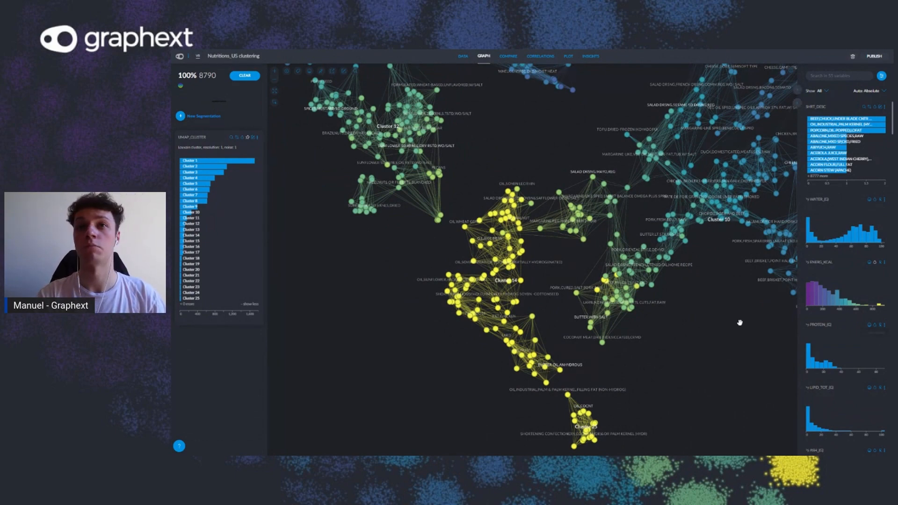
{"action": "scroll", "coordinate": [690, 356], "scroll_direction": "down", "scroll_amount": 5}
{"action": "left_click_drag", "start_coordinate": [689, 357], "coordinate": [531, 320]}
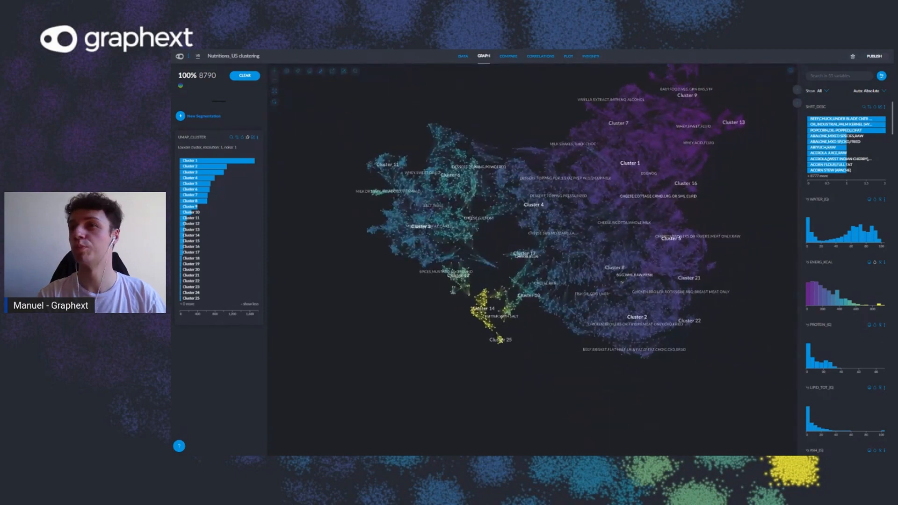
Color the graph by Protein_(g) and examine the small yellow, high-protein group between Cluster 12 and Cluster 17 up close
{"action": "left_click", "coordinate": [874, 324]}
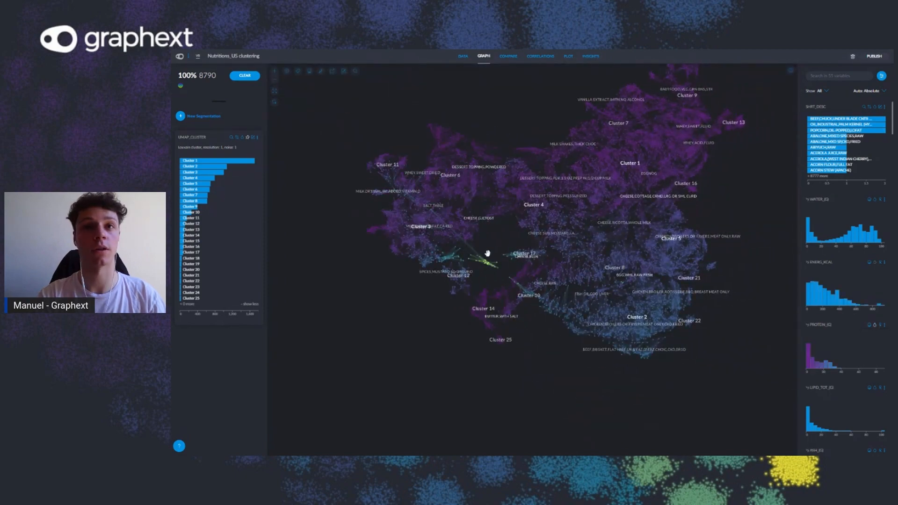
{"action": "scroll", "coordinate": [488, 253], "scroll_direction": "up", "scroll_amount": 3}
{"action": "scroll", "coordinate": [482, 261], "scroll_direction": "up", "scroll_amount": 3}
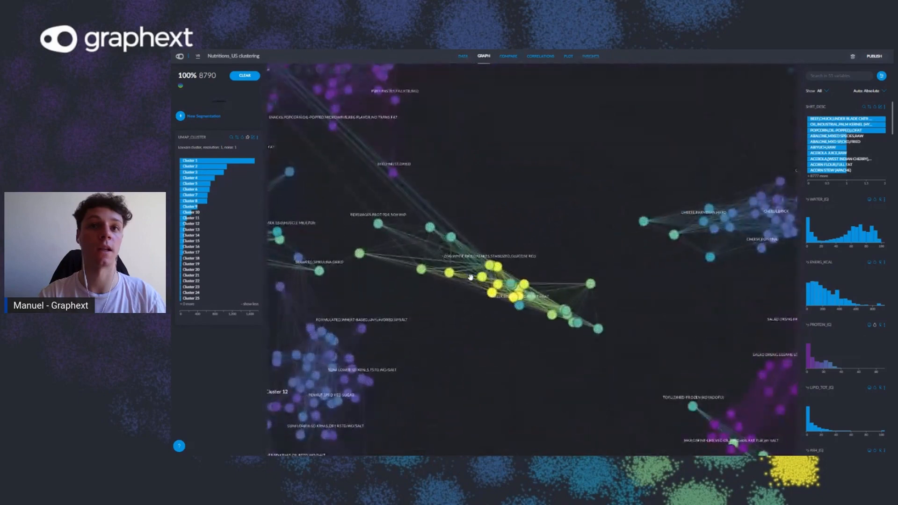
{"action": "scroll", "coordinate": [454, 282], "scroll_direction": "up", "scroll_amount": 2}
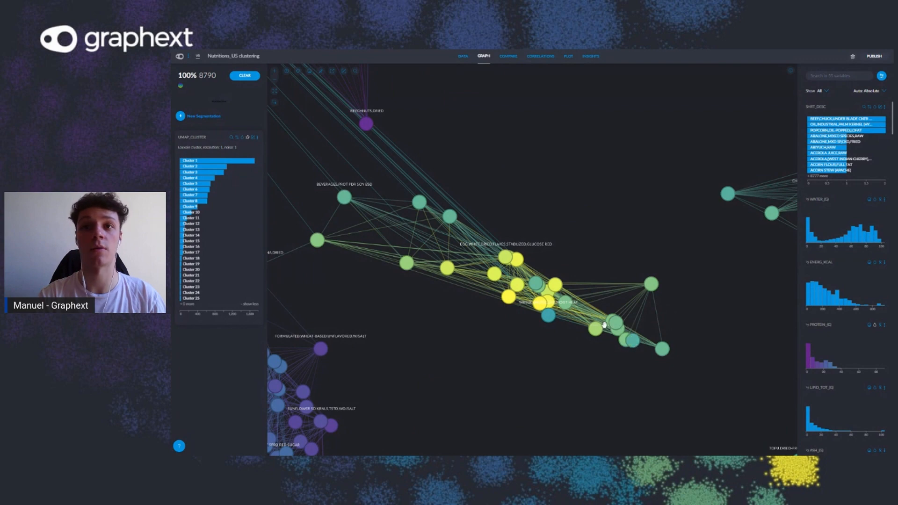
{"action": "scroll", "coordinate": [584, 264], "scroll_direction": "down", "scroll_amount": 5}
{"action": "scroll", "coordinate": [520, 278], "scroll_direction": "down", "scroll_amount": 1}
{"action": "left_click_drag", "start_coordinate": [584, 264], "coordinate": [490, 283]}
{"action": "scroll", "coordinate": [490, 283], "scroll_direction": "down", "scroll_amount": 2}
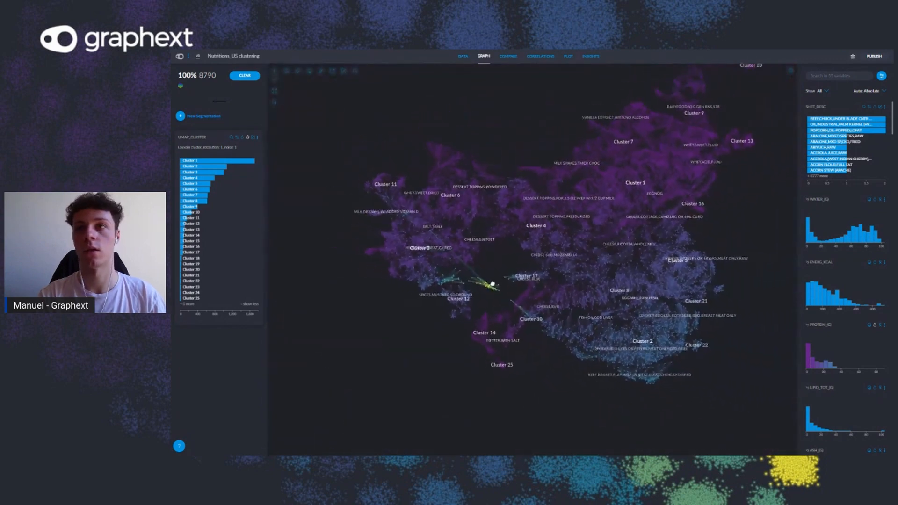
Color the graph by Lipid_Tot_(g) to view the fattiest foods, and restore the cluster colors over the whole graph
{"action": "left_click_drag", "start_coordinate": [703, 317], "coordinate": [681, 307]}
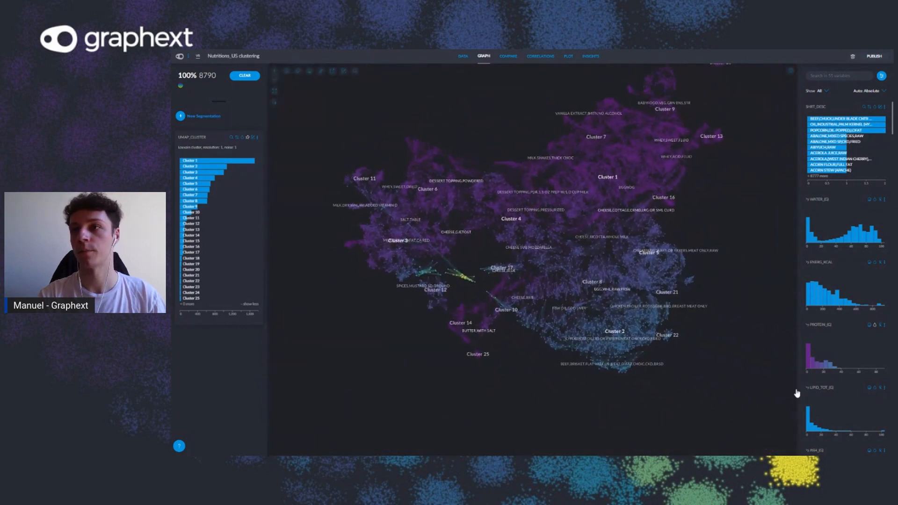
{"action": "left_click", "coordinate": [876, 392]}
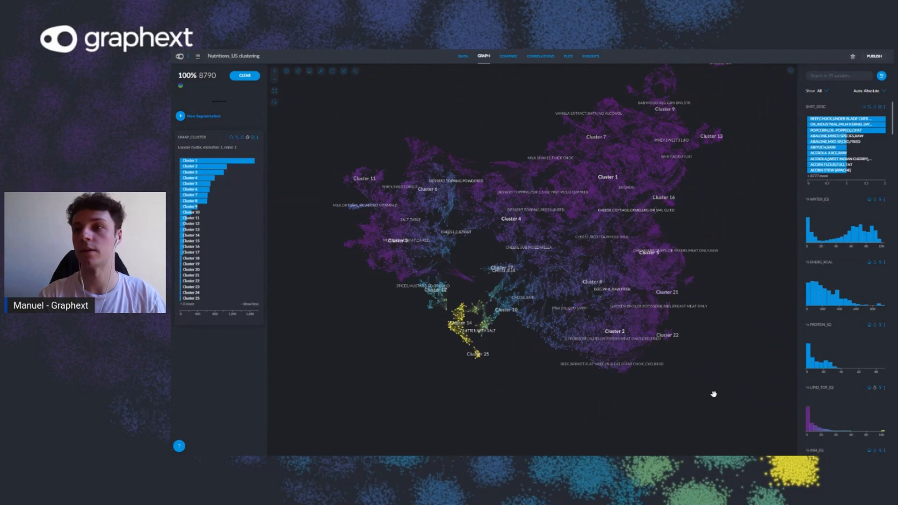
{"action": "left_click", "coordinate": [875, 392]}
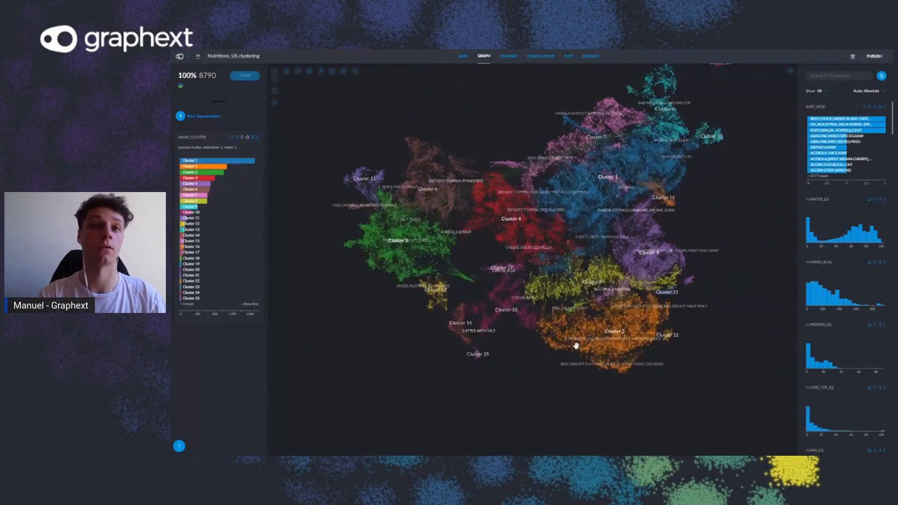
{"action": "scroll", "coordinate": [490, 252], "scroll_direction": "down", "scroll_amount": 3}
{"action": "scroll", "coordinate": [493, 254], "scroll_direction": "up", "scroll_amount": 3}
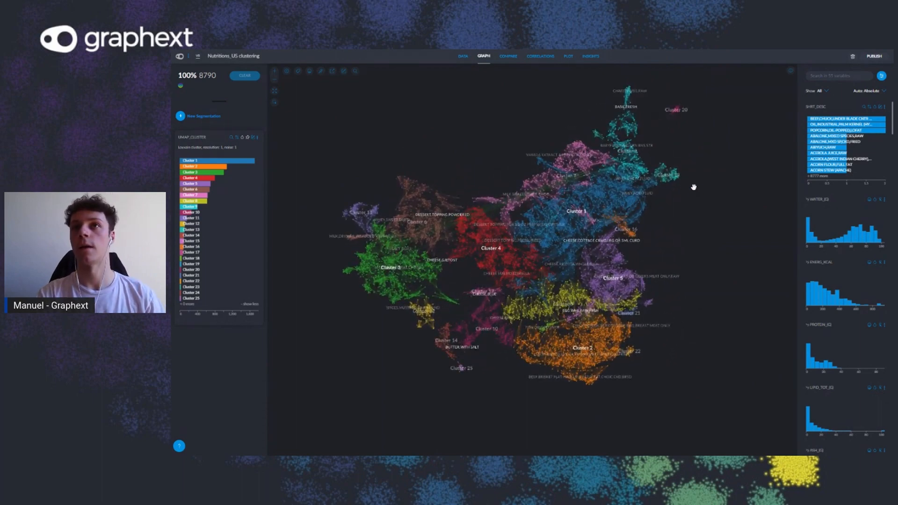
Zoom in on the isolated Cluster 20 to examine its foods, and return to the whole graph
{"action": "left_click", "coordinate": [673, 106]}
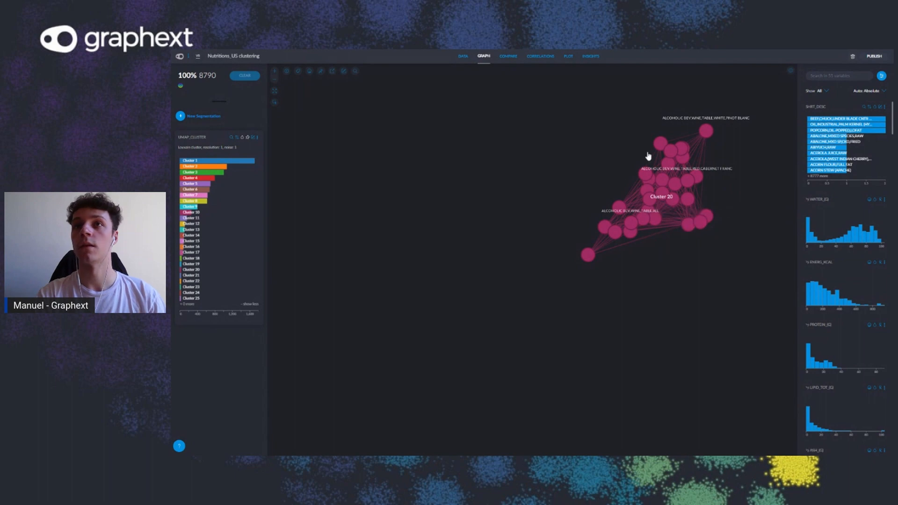
{"action": "scroll", "coordinate": [648, 155], "scroll_direction": "down", "scroll_amount": 3}
{"action": "scroll", "coordinate": [648, 154], "scroll_direction": "down", "scroll_amount": 5}
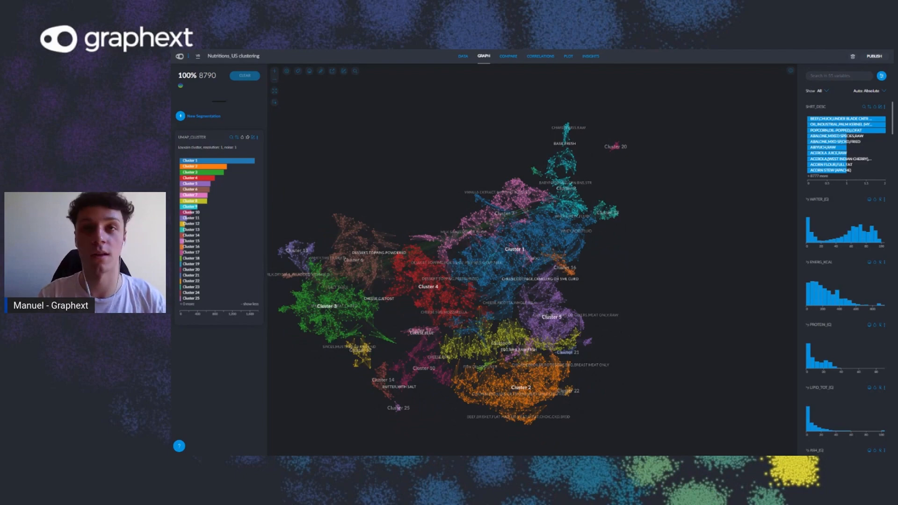
{"action": "left_click_drag", "start_coordinate": [622, 274], "coordinate": [648, 262]}
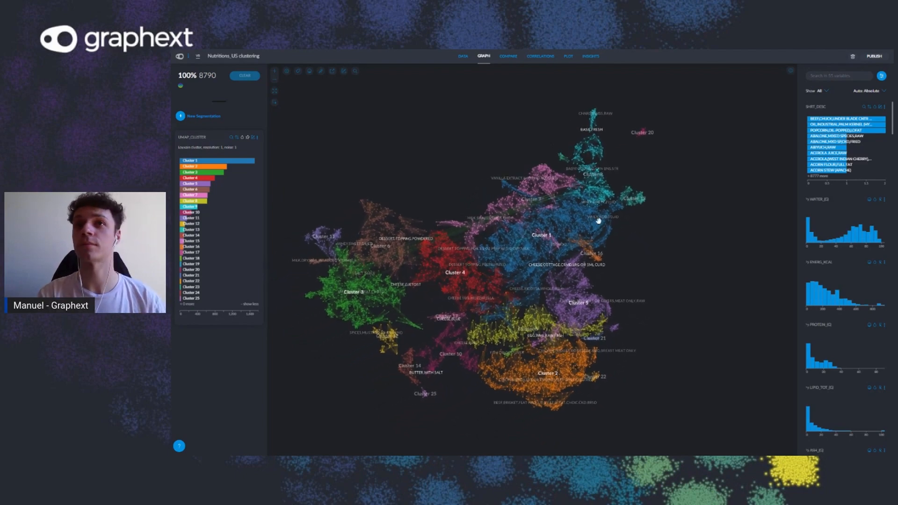
{"action": "left_click_drag", "start_coordinate": [639, 259], "coordinate": [677, 250]}
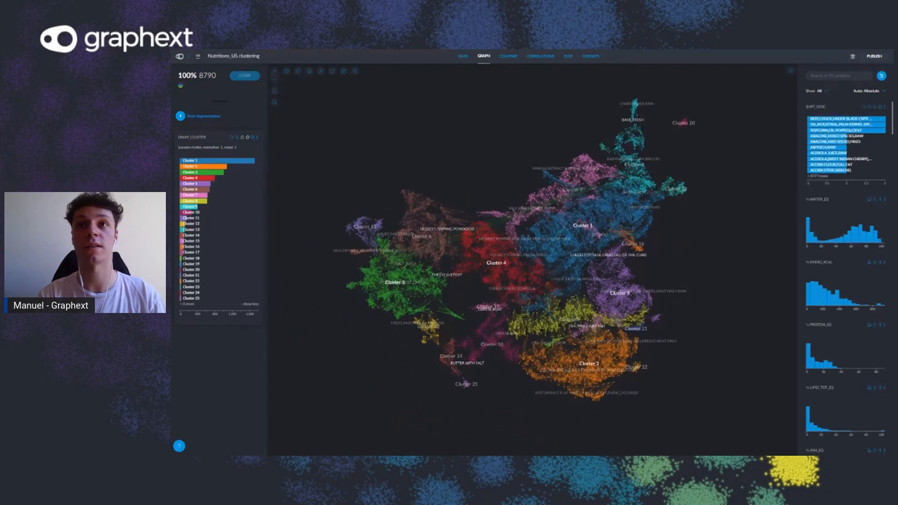
{"action": "left_click_drag", "start_coordinate": [681, 250], "coordinate": [670, 254]}
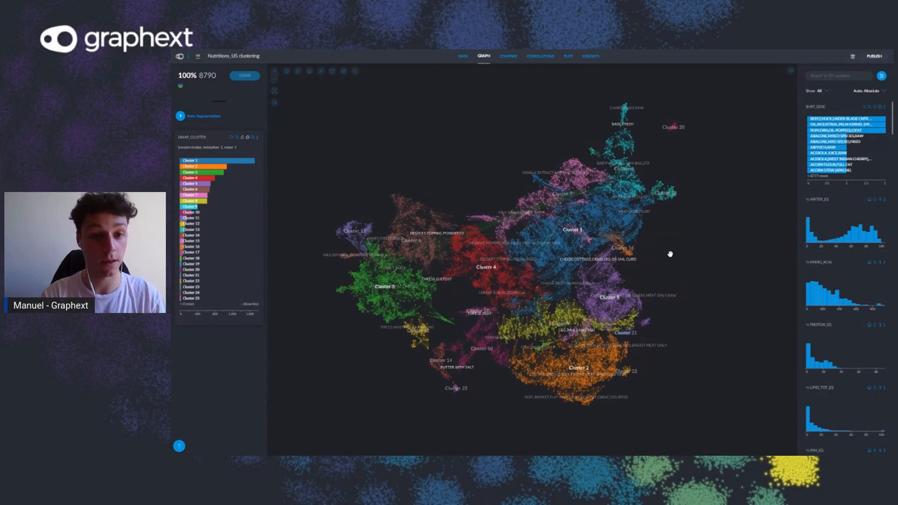